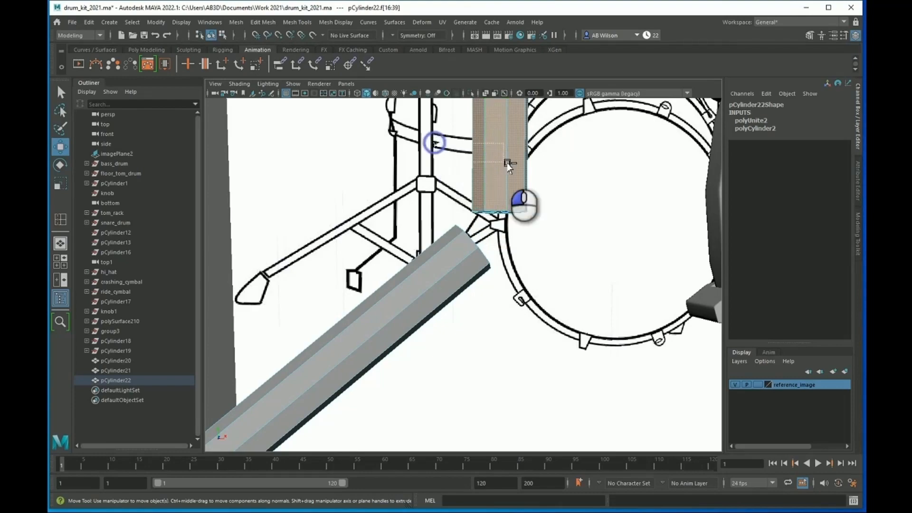
left_click(537, 202)
key("f")
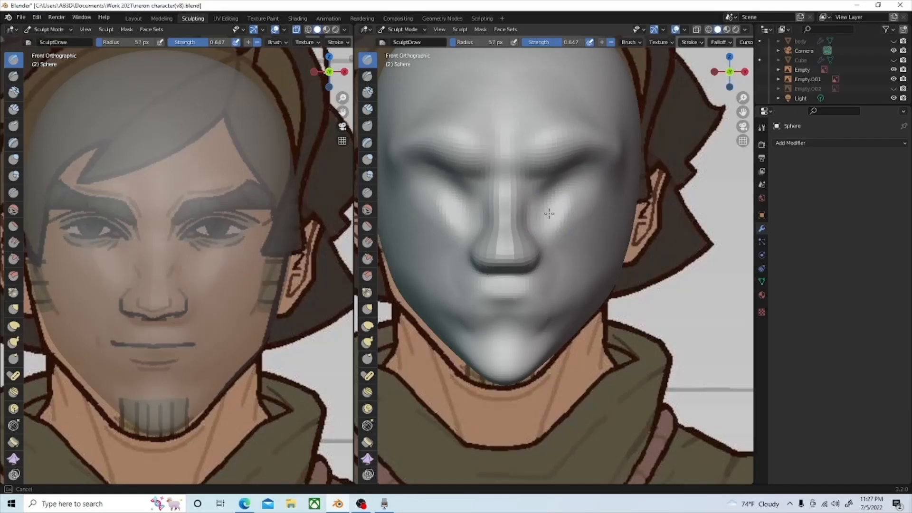
- In Blender, shape the eye area beneath the brows of the head with SculptDraw strokes at strength 0.647
left_click_drag(554, 204, 591, 179)
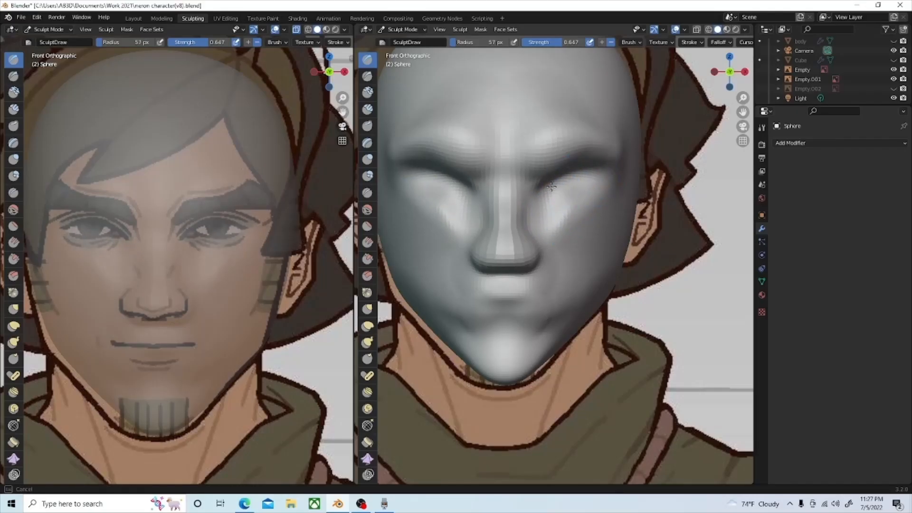
mouse_move(564, 220)
left_mouse_down()
mouse_move(551, 191)
mouse_move(584, 176)
mouse_move(570, 175)
mouse_move(547, 194)
mouse_move(558, 189)
left_mouse_up()
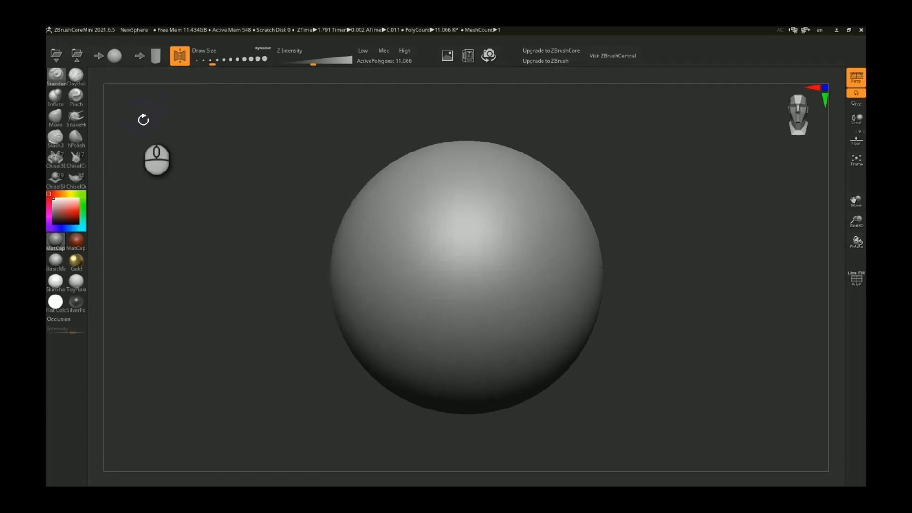
- In ZBrushCoreMini, create a new stone mesh for sculpting without saving the current sphere project
left_click(151, 56)
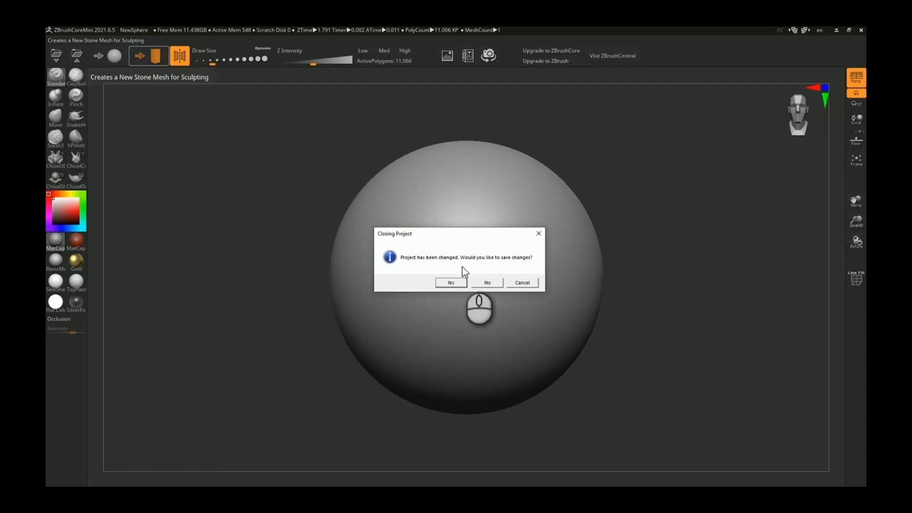
left_click(480, 283)
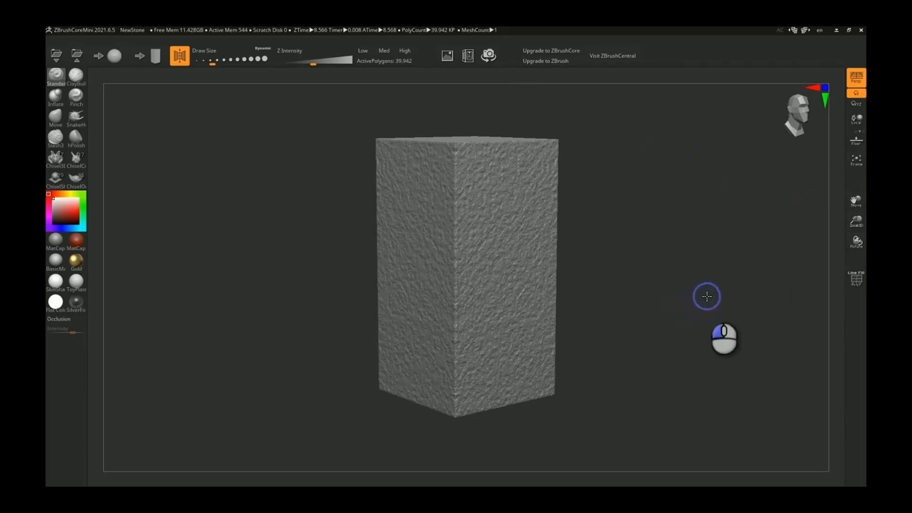
- Examine the stone block from the front, the sides and above, and shift it within the view
mouse_move(706, 296)
left_mouse_down()
mouse_move(679, 319)
mouse_move(683, 303)
mouse_move(720, 278)
mouse_move(700, 318)
mouse_move(688, 317)
mouse_move(688, 293)
mouse_move(713, 292)
left_mouse_up()
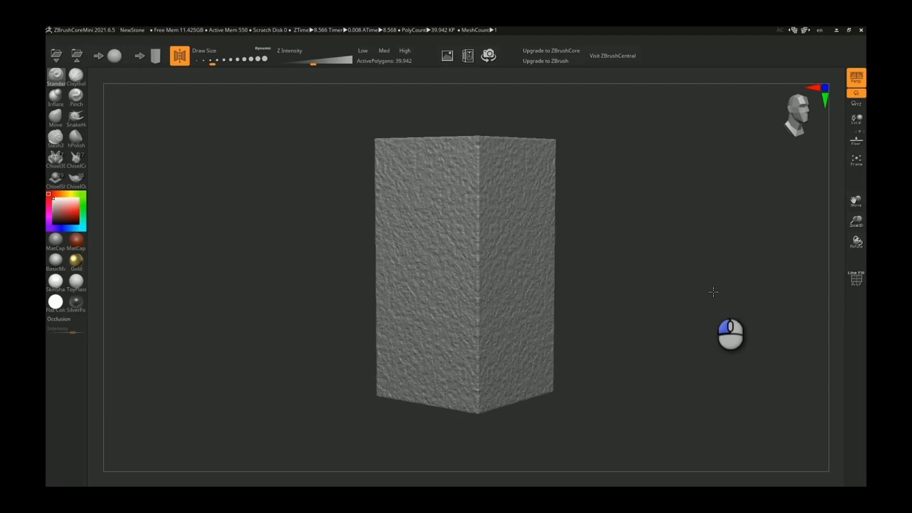
left_click_drag(713, 292, 716, 287)
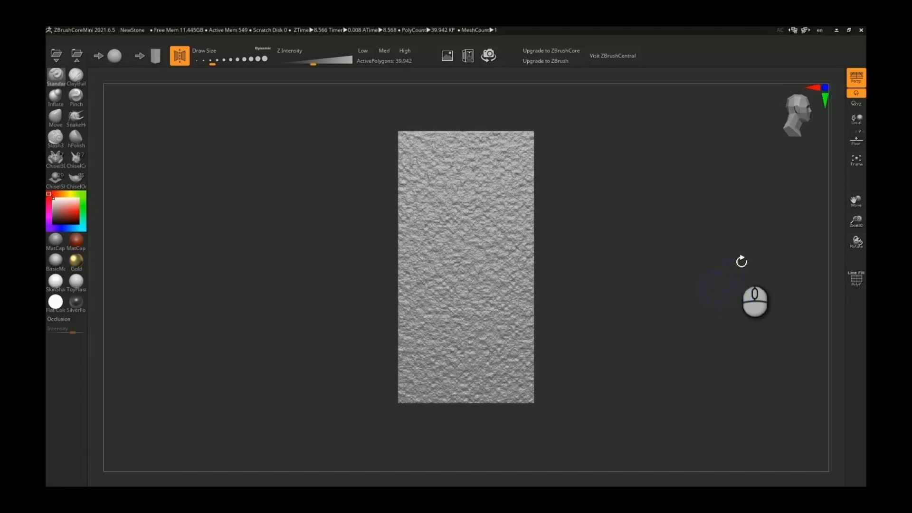
left_click_drag(703, 234, 674, 240)
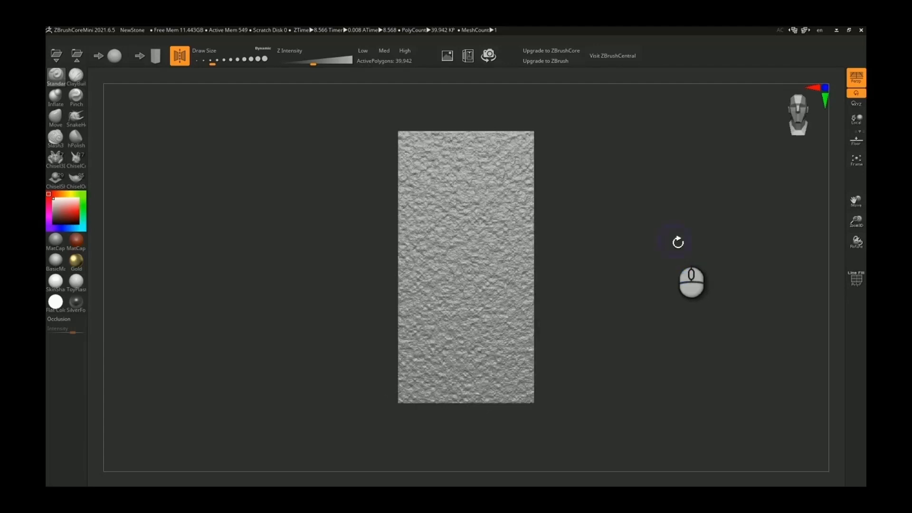
left_click_drag(678, 242, 663, 265)
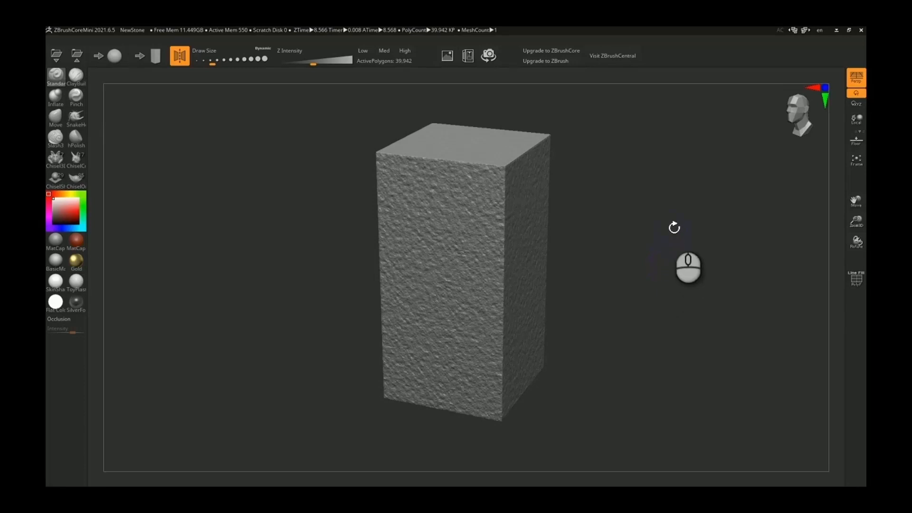
right_click_drag(523, 225, 527, 252, "alt")
right_click_drag(626, 242, 654, 212, "alt")
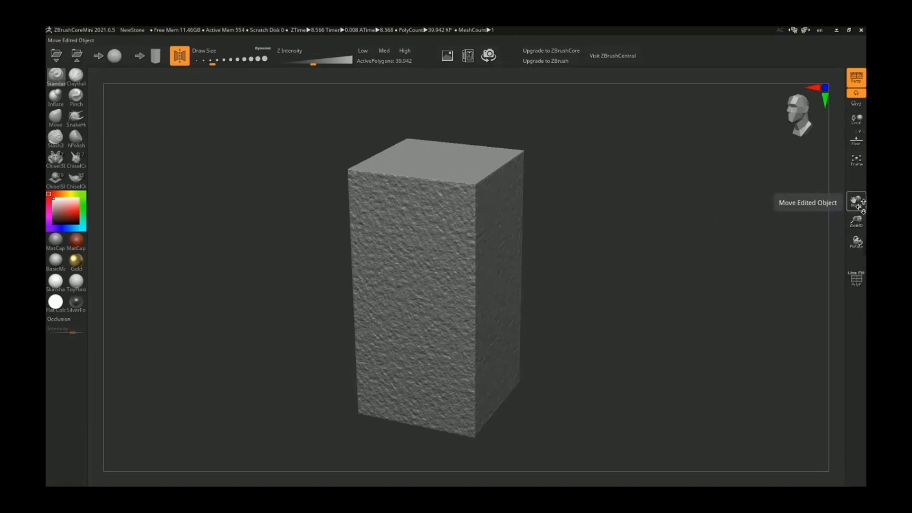
- Examine the stone block using the Move, Scale, Rotate and Frame view controls, and check the floor grid display
mouse_move(857, 203)
left_mouse_down()
mouse_move(835, 208)
mouse_move(864, 226)
mouse_move(858, 213)
mouse_move(836, 227)
mouse_move(862, 203)
left_mouse_up()
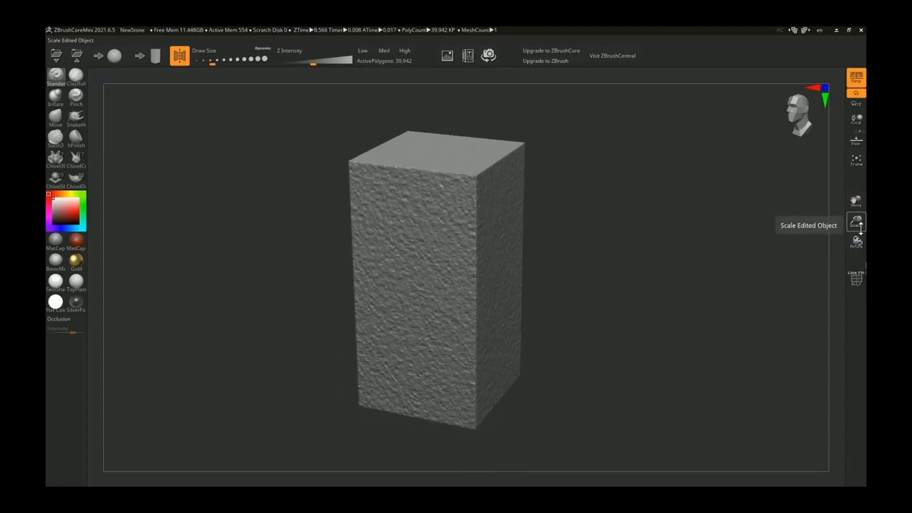
left_click_drag(860, 227, 844, 248)
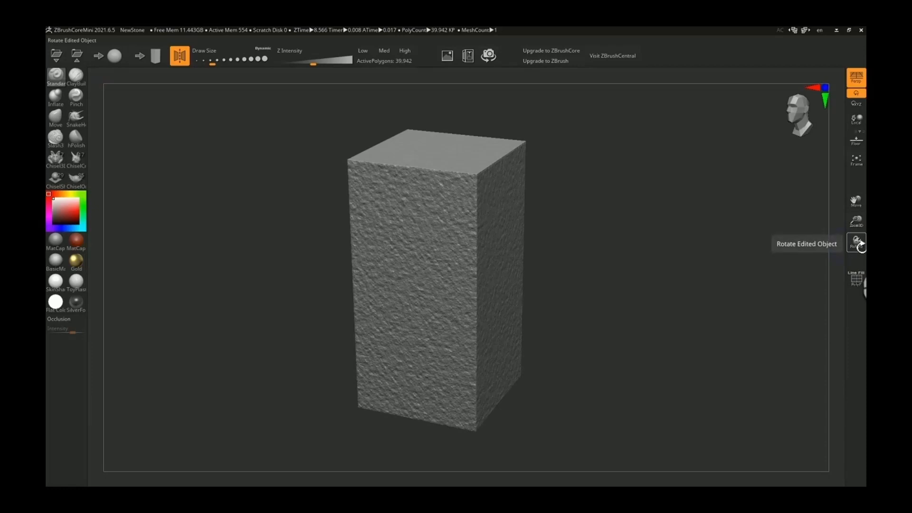
mouse_move(861, 243)
left_mouse_down()
mouse_move(858, 252)
mouse_move(854, 245)
left_mouse_up()
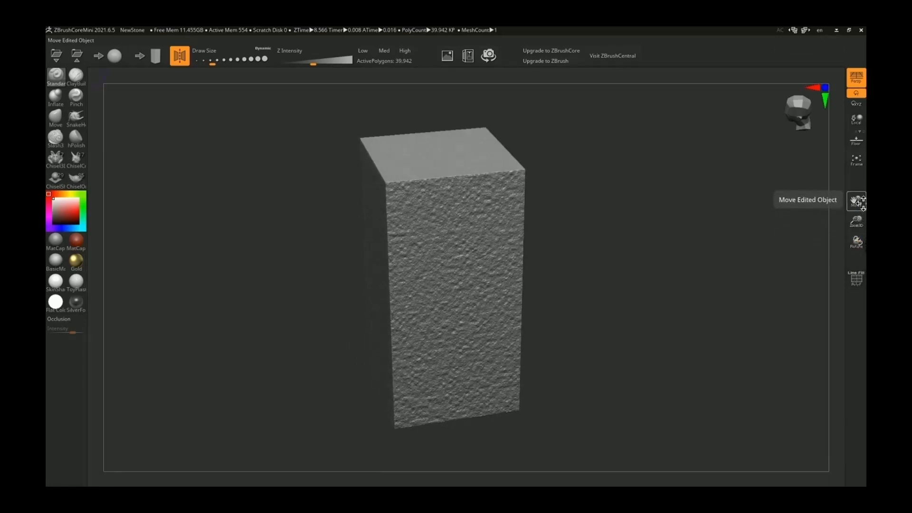
left_click_drag(857, 202, 771, 201)
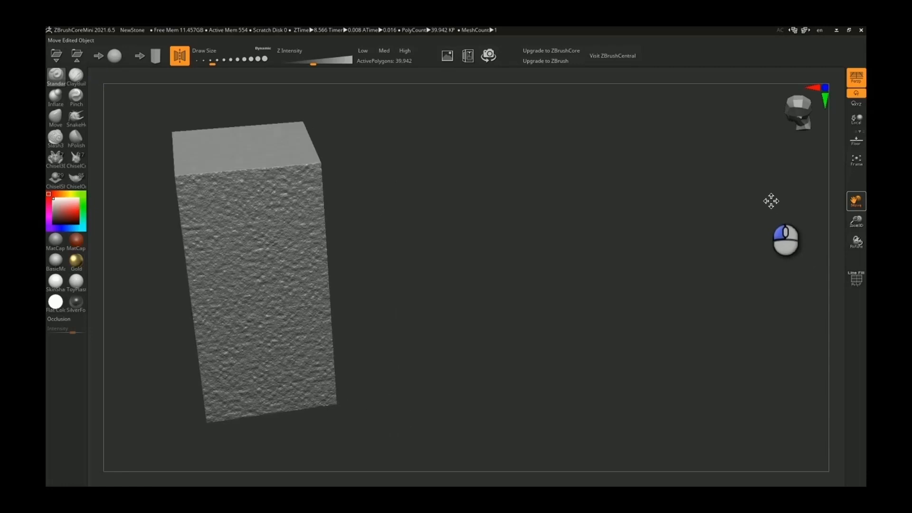
left_click(860, 158)
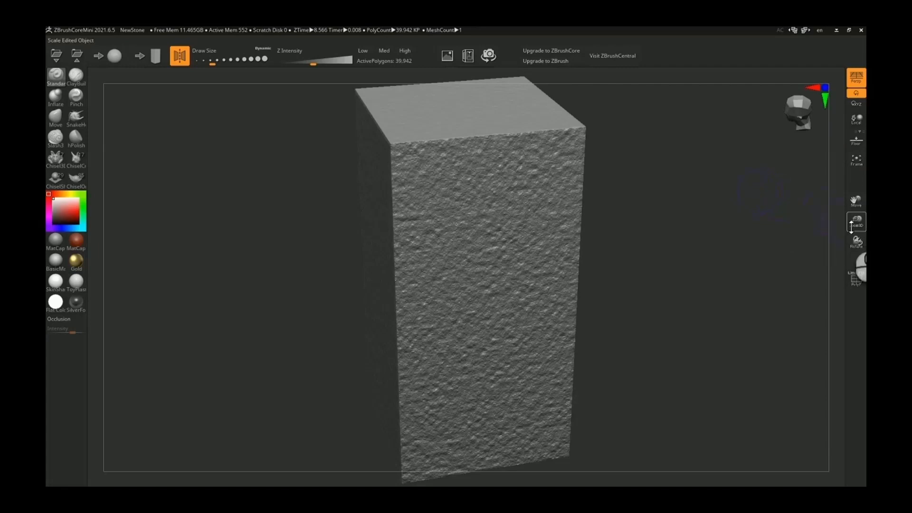
left_click_drag(853, 226, 849, 212)
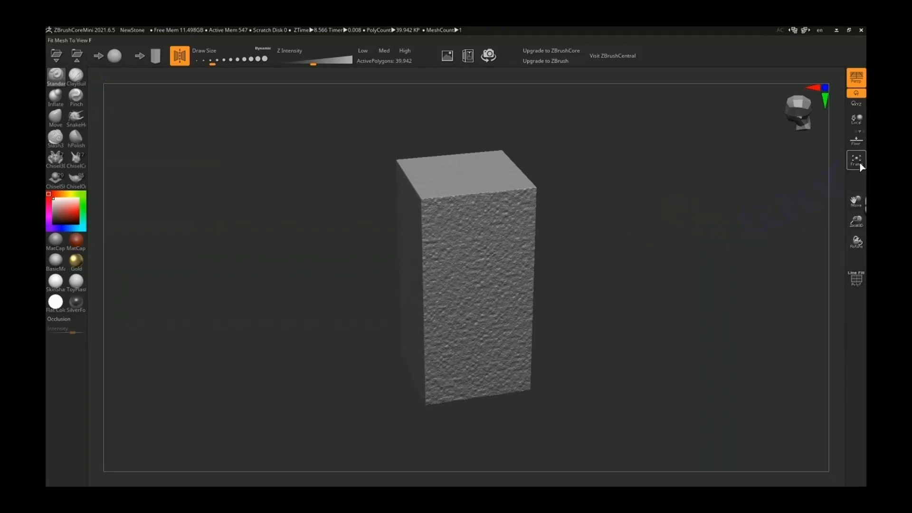
left_click(857, 137)
left_click(856, 139)
scroll(635, 296, "up", 1)
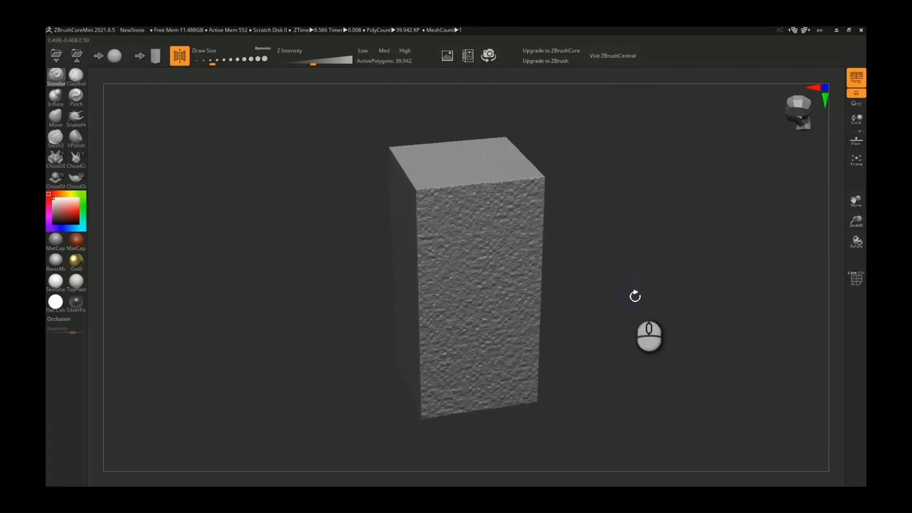
- Show the polygon wireframe on the stone block, inspect its mesh density up close, and hide the wireframe again
left_click(857, 280)
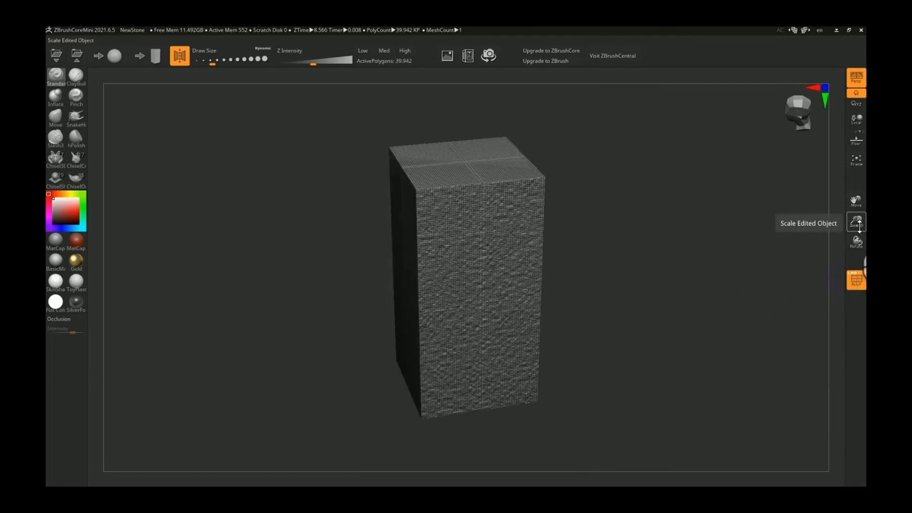
left_click_drag(858, 223, 831, 256)
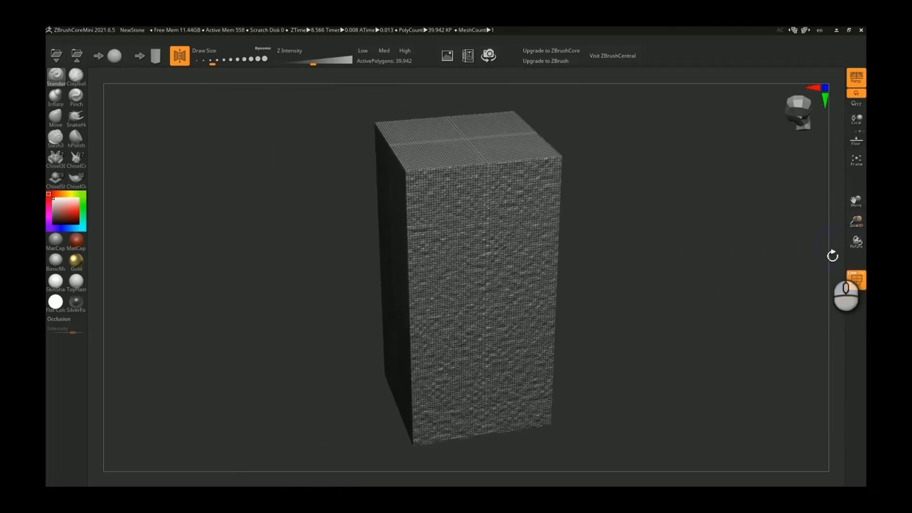
left_click(857, 281)
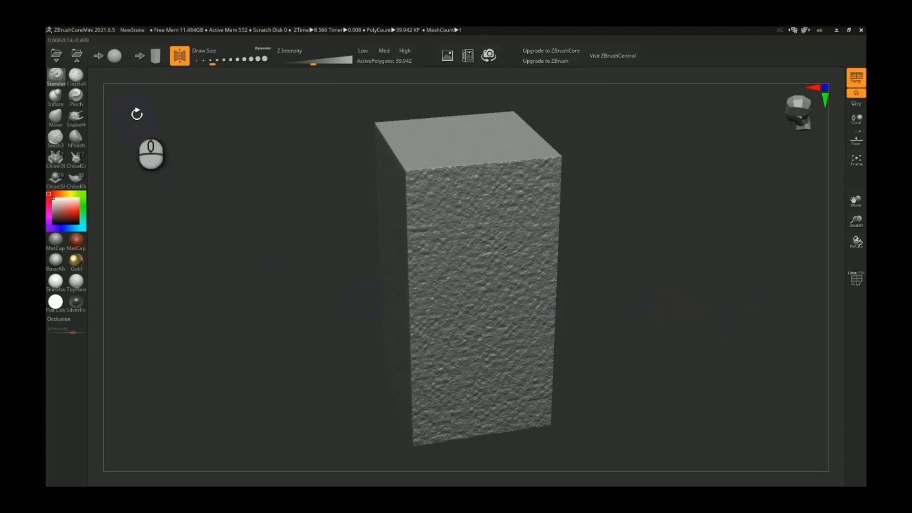
- Create a new sphere mesh for sculpting without saving the stone project
left_click(114, 56)
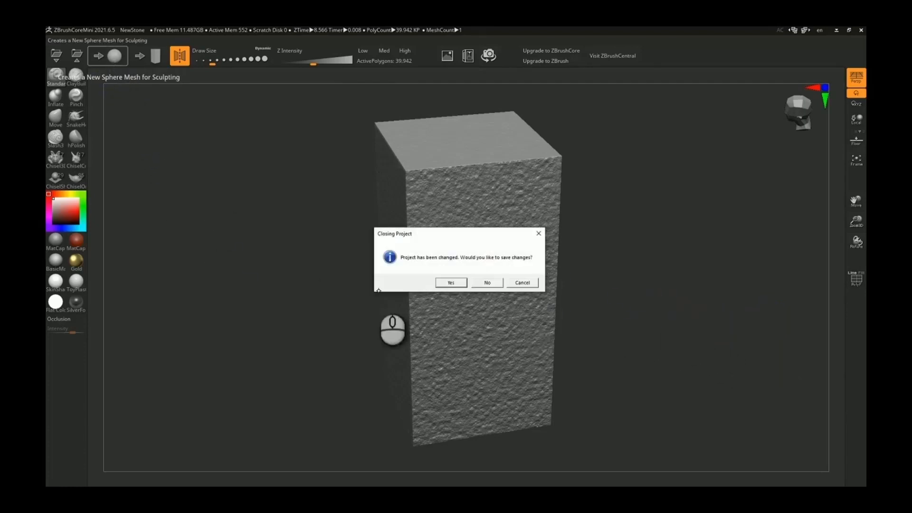
left_click(492, 286)
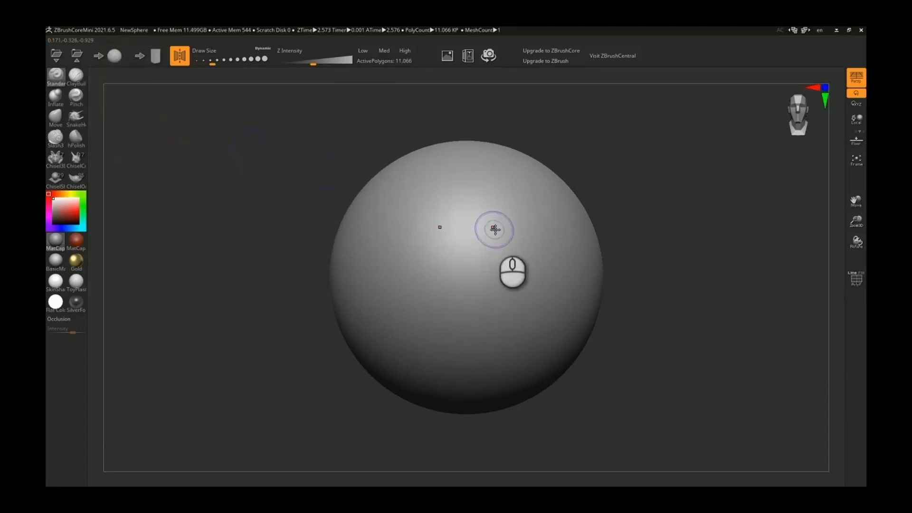
- Try mirrored Standard brush strokes on the sphere's front, undo them, and switch symmetry off and back on
mouse_move(525, 186)
left_mouse_down()
mouse_move(543, 210)
mouse_move(504, 265)
mouse_move(490, 354)
mouse_move(564, 322)
mouse_move(563, 237)
mouse_move(526, 177)
mouse_move(490, 214)
mouse_move(491, 289)
mouse_move(502, 344)
mouse_move(532, 377)
mouse_move(551, 257)
mouse_move(507, 176)
mouse_move(475, 201)
mouse_move(533, 287)
left_mouse_up()
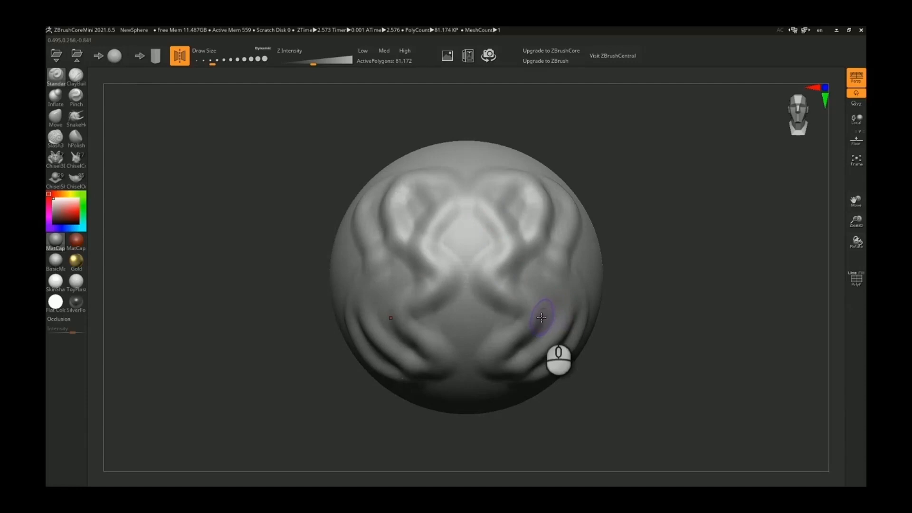
key("ctrl+z")
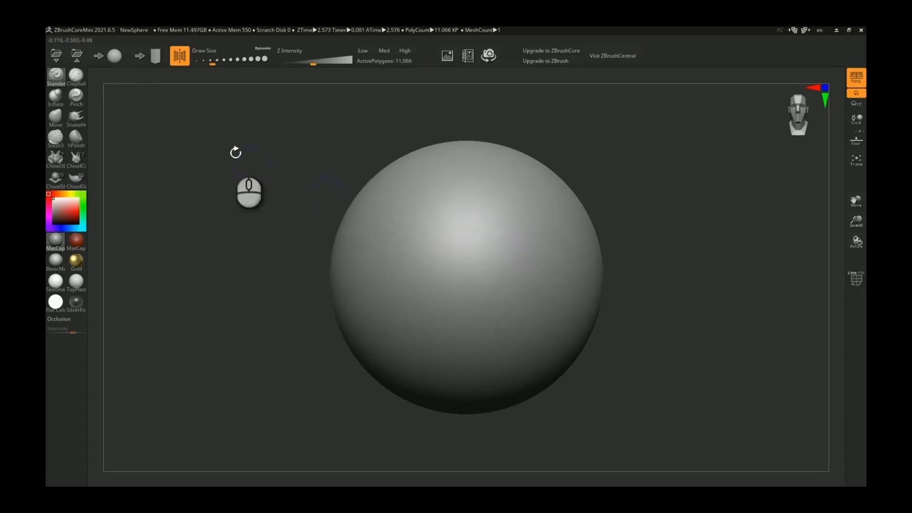
left_click(183, 57)
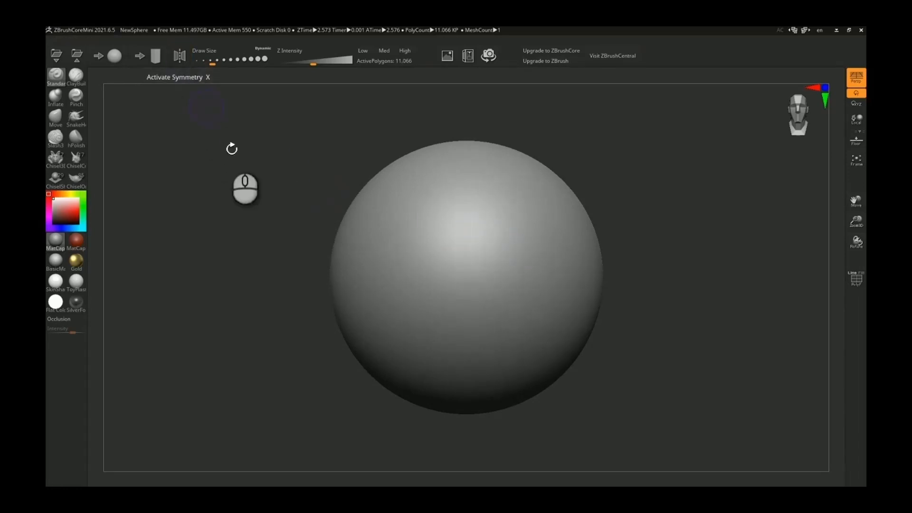
left_click(180, 56)
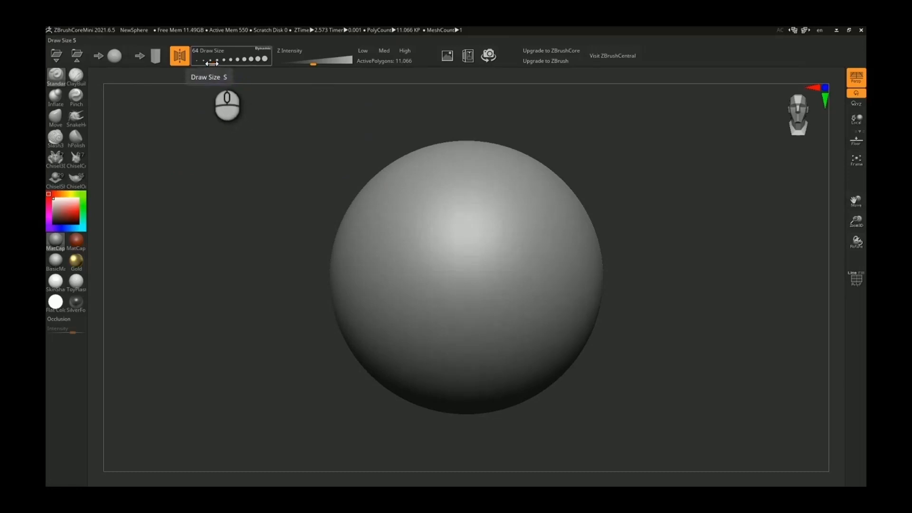
- Try a Standard brush stroke on the sphere with Draw Size raised to about 468, and undo it
left_click_drag(211, 63, 248, 66)
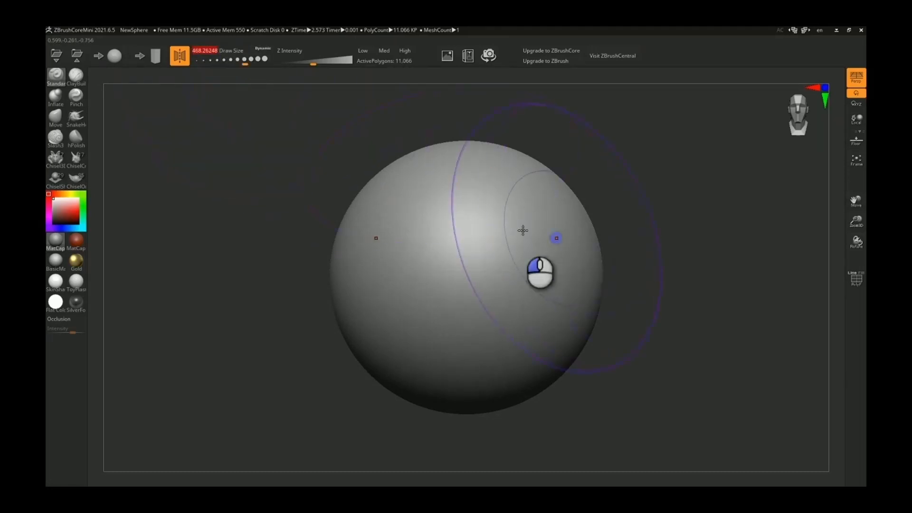
mouse_move(523, 230)
left_mouse_down()
mouse_move(509, 288)
mouse_move(521, 287)
left_mouse_up()
key("ctrl+z")
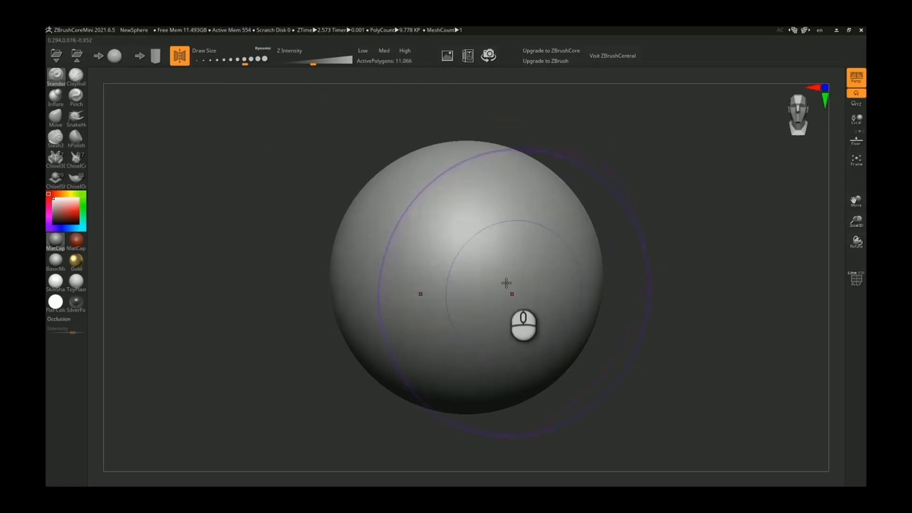
- Reduce the Draw Size to a small brush, test thin mirrored strokes on the sphere, and undo them
left_click_drag(247, 62, 209, 63)
mouse_move(498, 205)
left_mouse_down()
mouse_move(528, 308)
mouse_move(561, 245)
mouse_move(568, 263)
left_mouse_up()
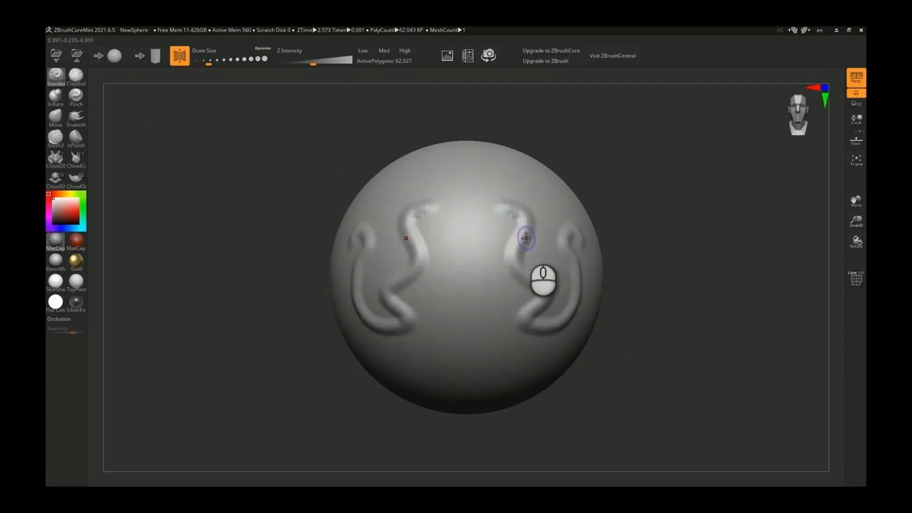
key("ctrl+z")
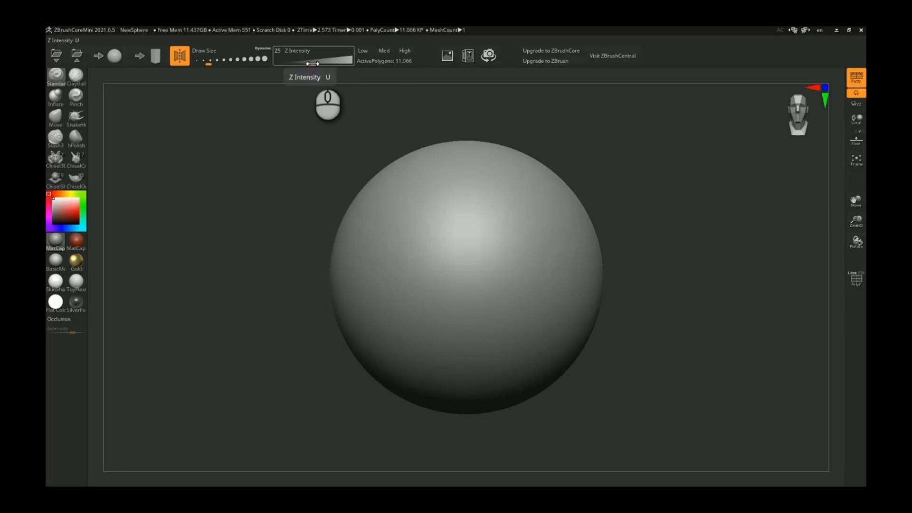
- Try mirrored strokes on the sphere with Z Intensity at 100, and undo them
left_click_drag(312, 63, 351, 65)
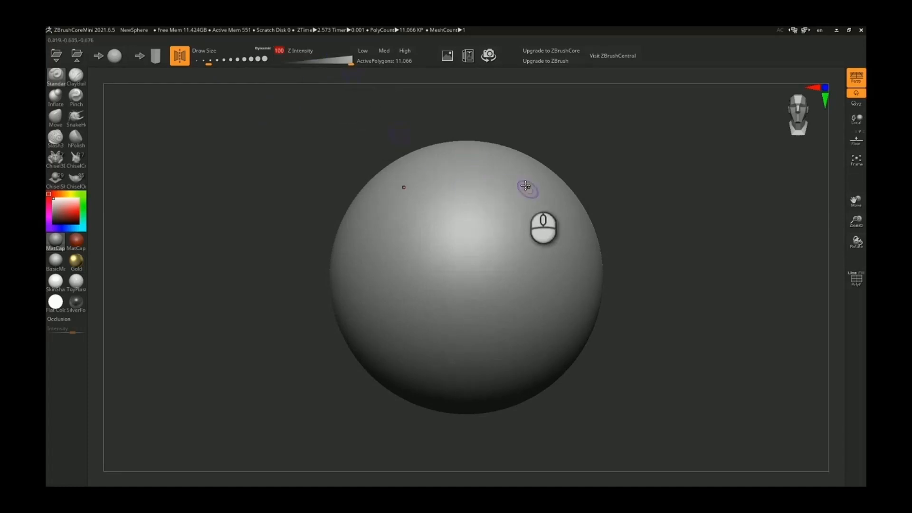
mouse_move(513, 177)
left_mouse_down()
mouse_move(534, 226)
mouse_move(538, 341)
mouse_move(487, 270)
mouse_move(488, 162)
mouse_move(494, 250)
left_mouse_up()
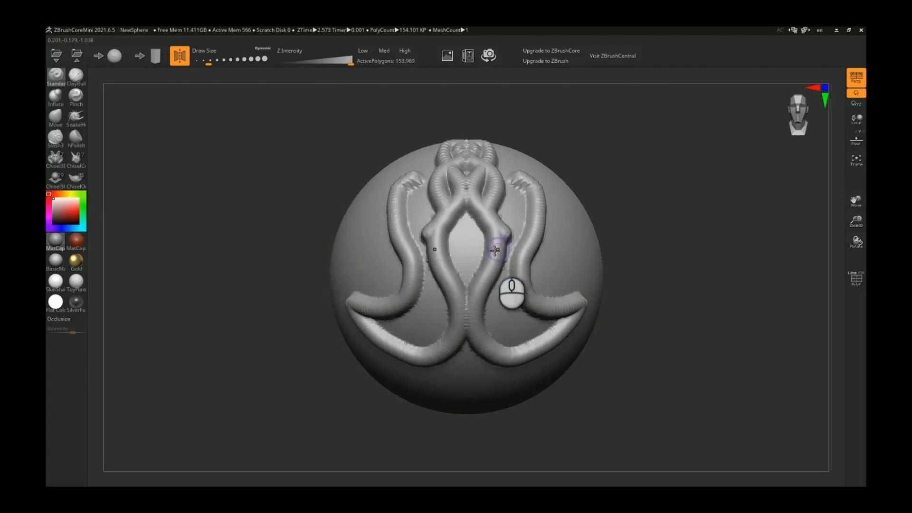
key("ctrl+z")
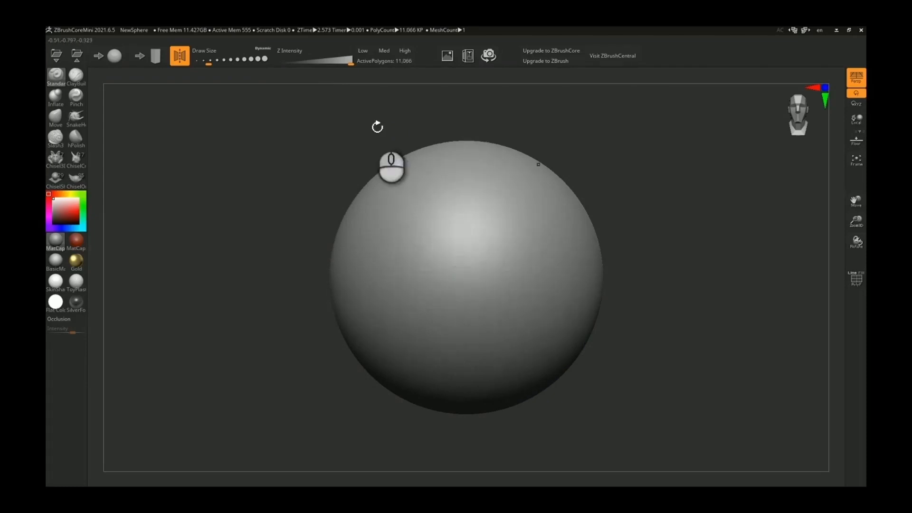
- Lower the Z Intensity to a very small value and sculpt faint mirrored strokes on the sphere's front
left_click_drag(351, 62, 294, 64)
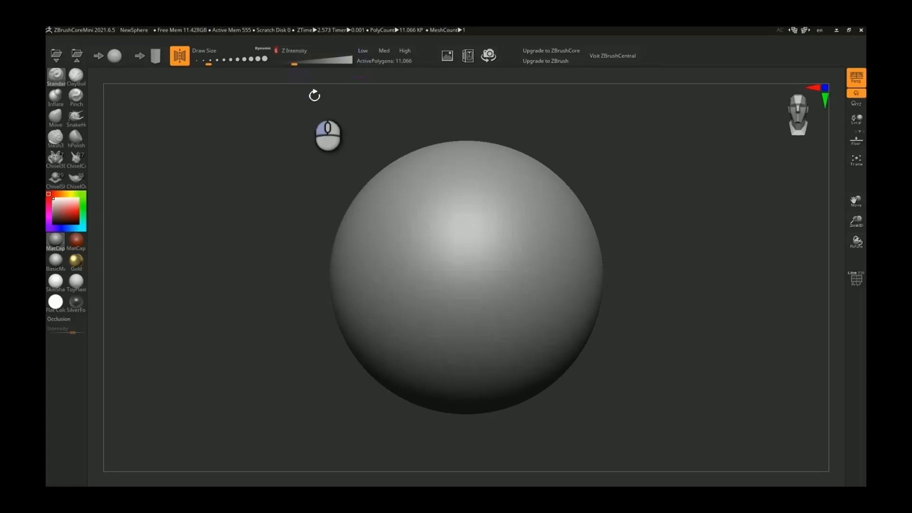
mouse_move(522, 201)
left_mouse_down()
mouse_move(537, 227)
mouse_move(540, 295)
mouse_move(470, 202)
mouse_move(507, 311)
left_mouse_up()
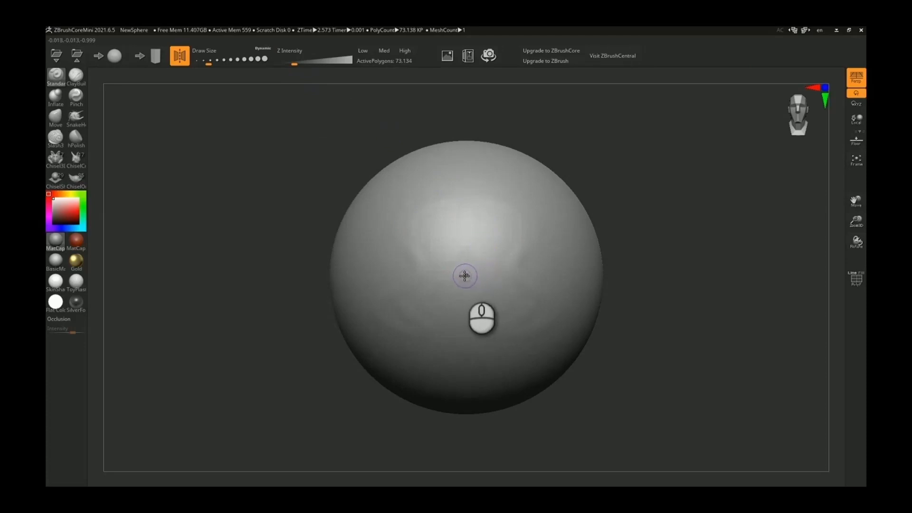
- Undo the faint strokes, set Z Intensity to 22, and test mirrored Standard strokes down the sphere's front, undoing them
key("ctrl+z")
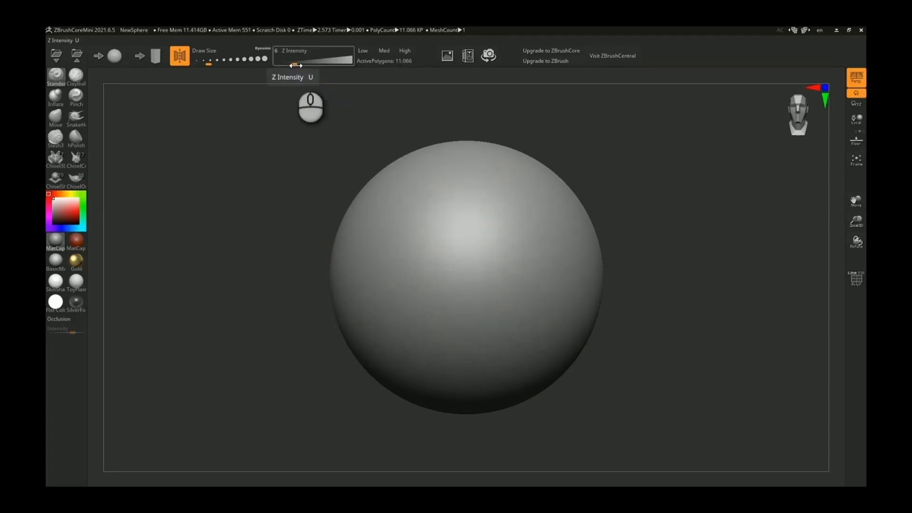
left_click_drag(300, 64, 307, 64)
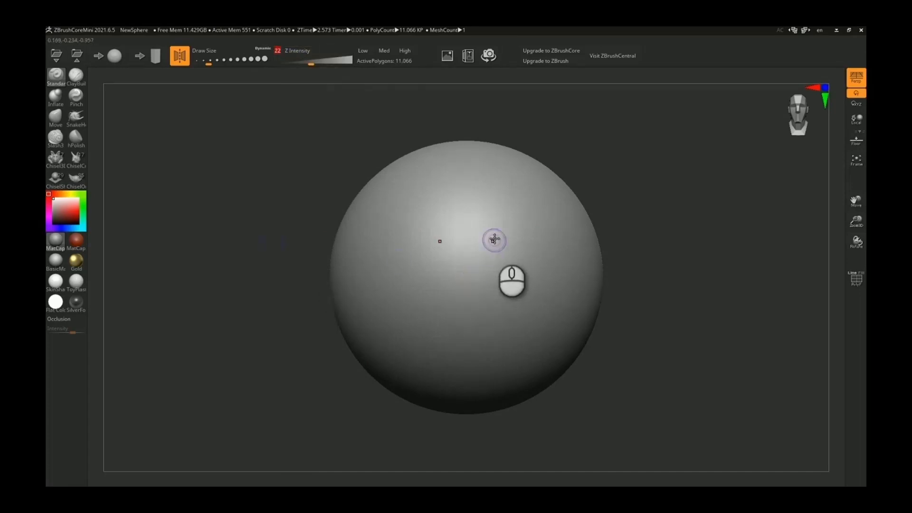
mouse_move(492, 238)
left_mouse_down()
mouse_move(512, 318)
mouse_move(555, 244)
mouse_move(484, 176)
mouse_move(460, 388)
left_mouse_up()
key("ctrl+z")
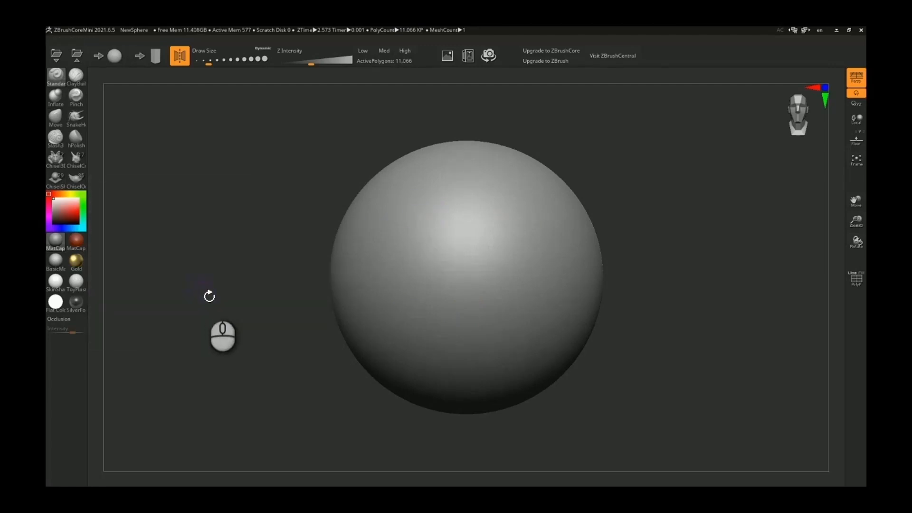
- Preview MatCap Red Wax, BasicMaterial, Gold, SkinShade4, ToyPlastic, Flat Color and SilverFoil on the sphere, and return to MatCap Gray
mouse_move(75, 245)
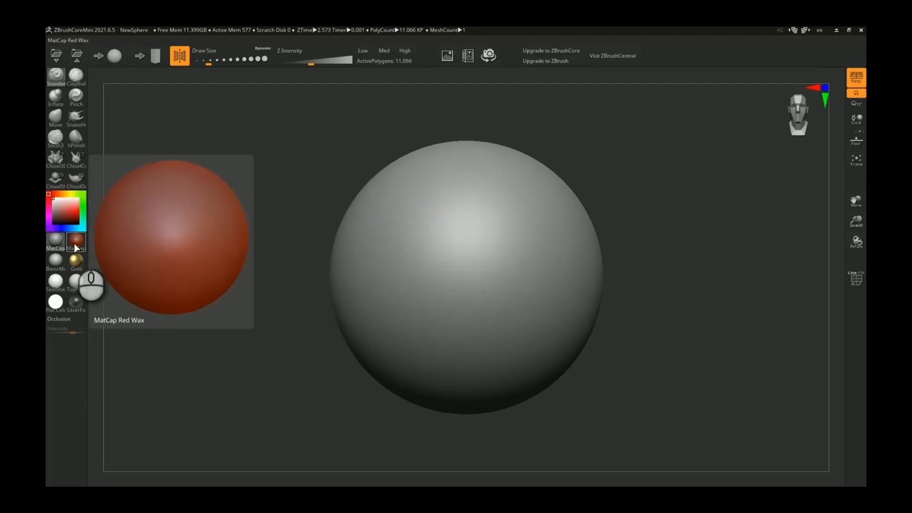
left_click(75, 245)
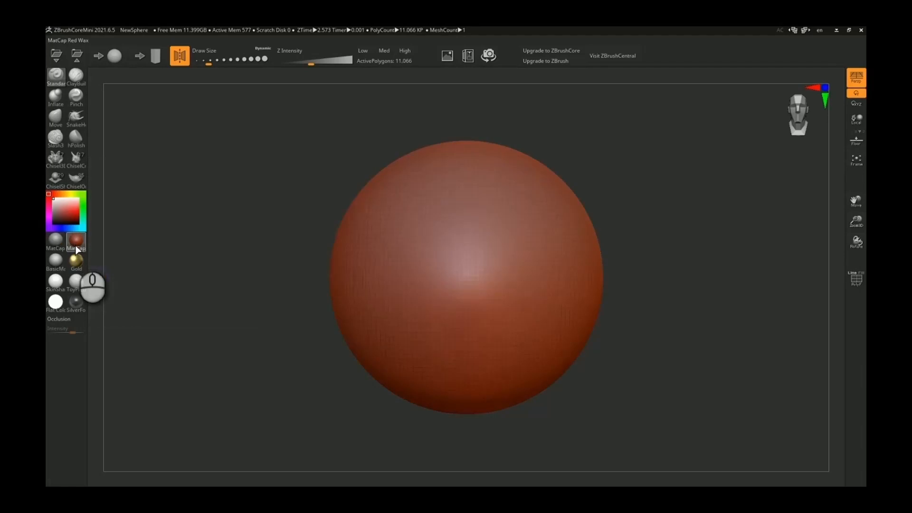
left_click(55, 259)
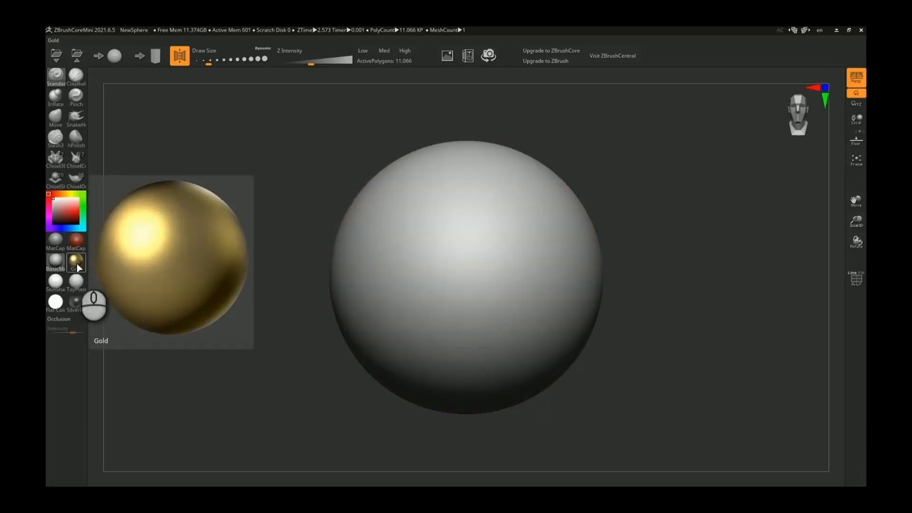
left_click(76, 263)
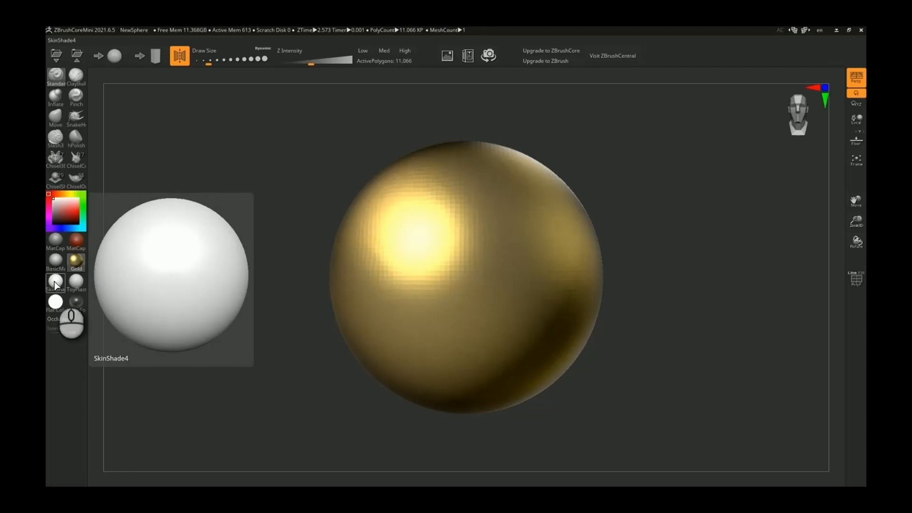
left_click(55, 281)
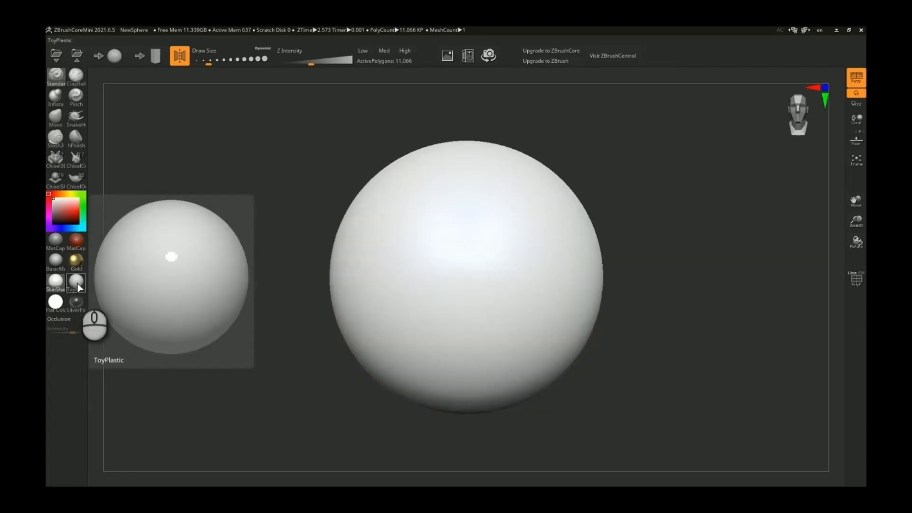
left_click(76, 285)
left_click(57, 304)
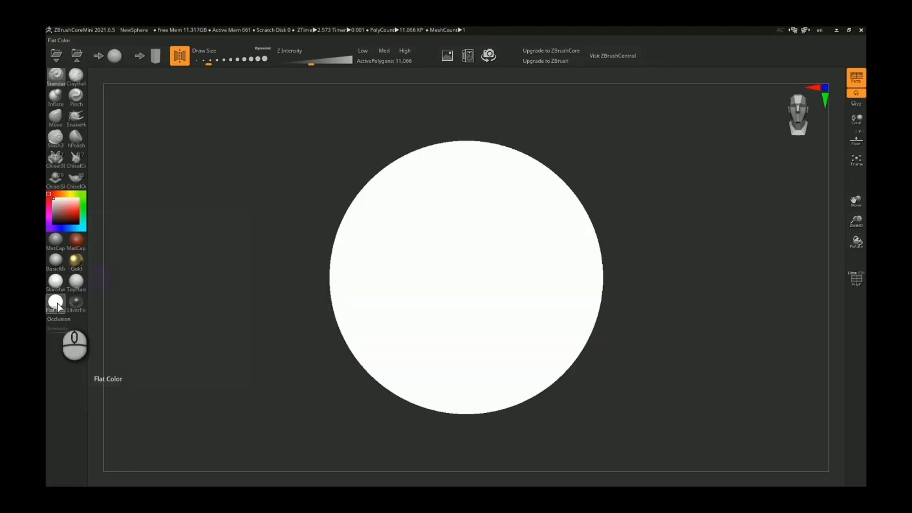
left_click(76, 304)
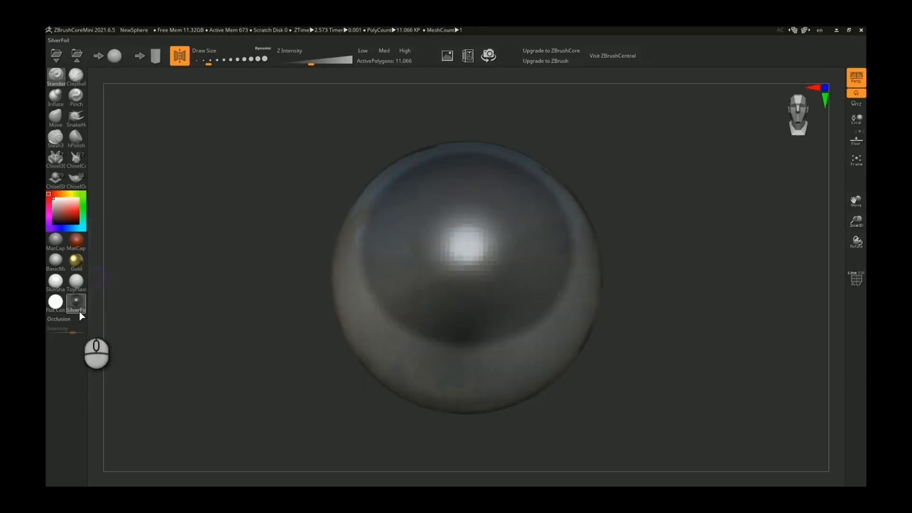
left_click(56, 249)
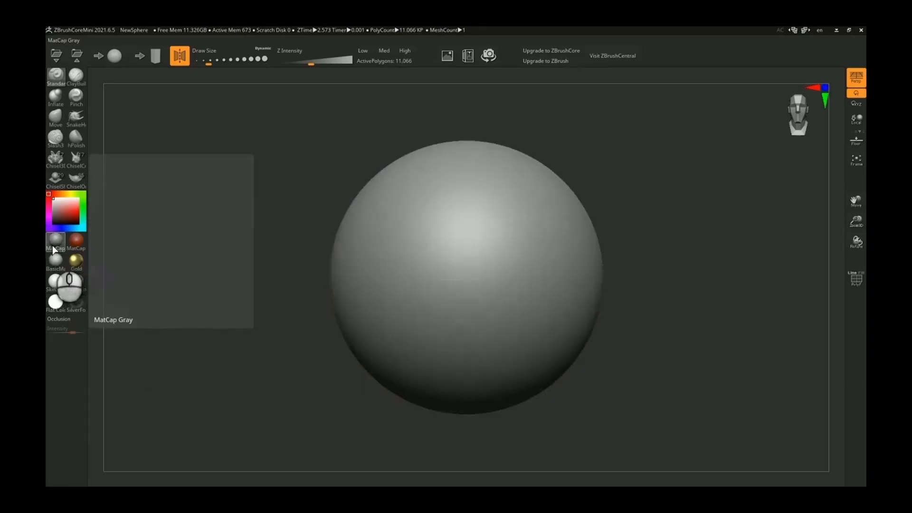
- Try muted red, stronger red (223, 61, 61) and blue as the sphere's colour, and return it to white
left_click(71, 216)
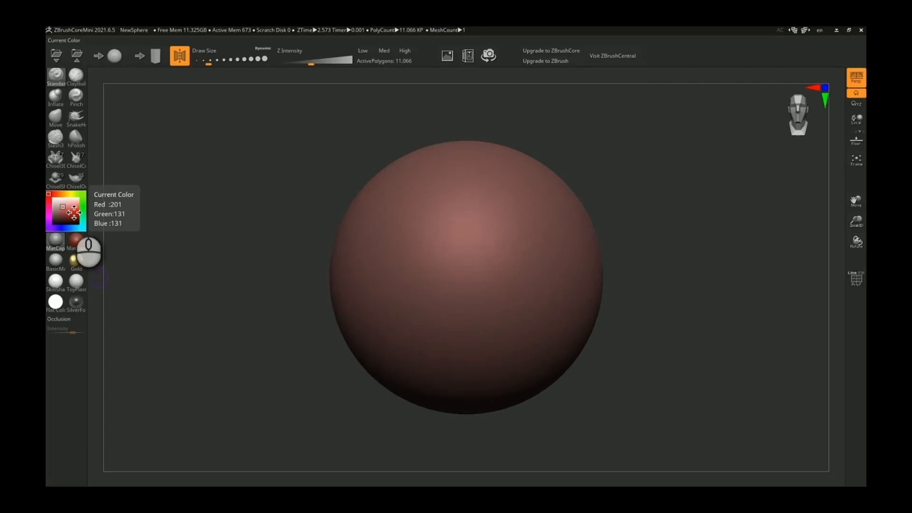
left_click(74, 212)
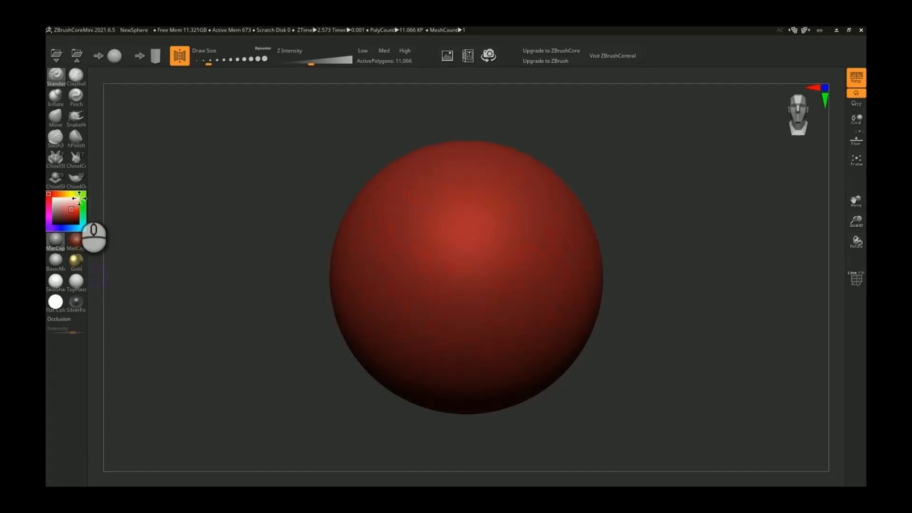
left_click(71, 209)
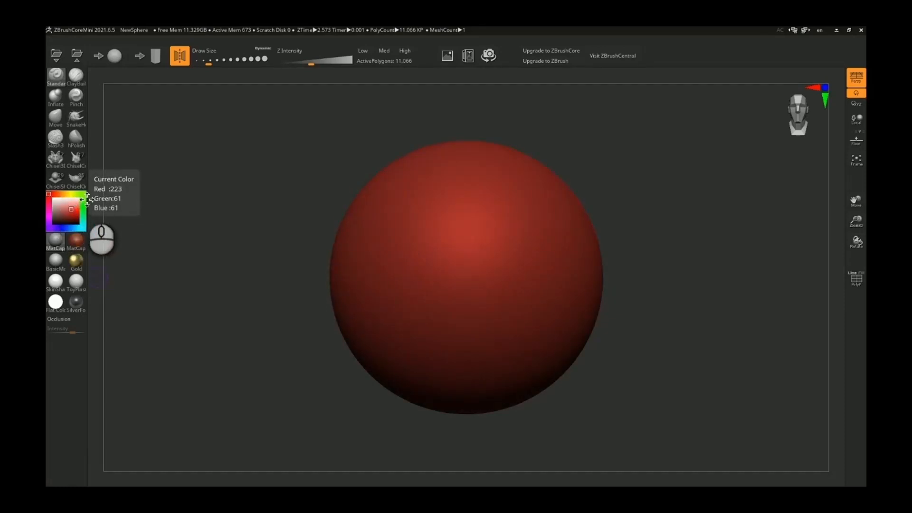
left_click(62, 229)
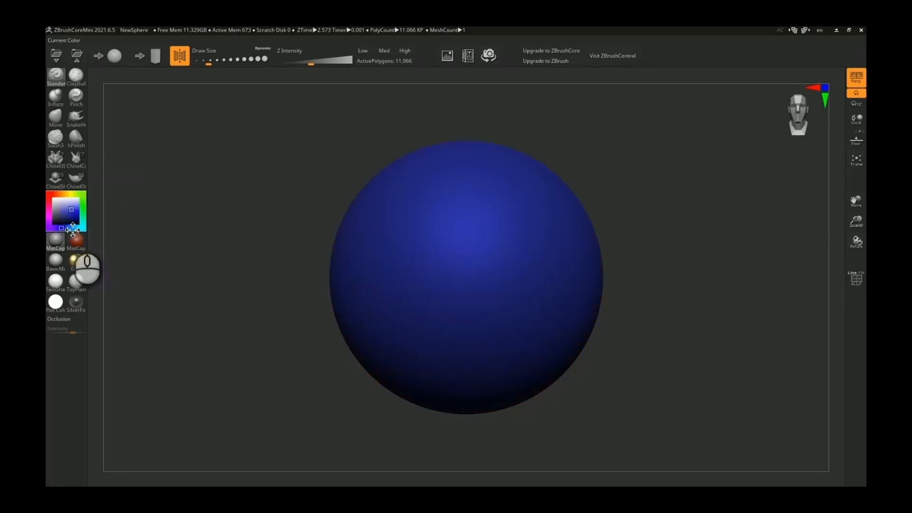
left_click(58, 194)
left_click(54, 198)
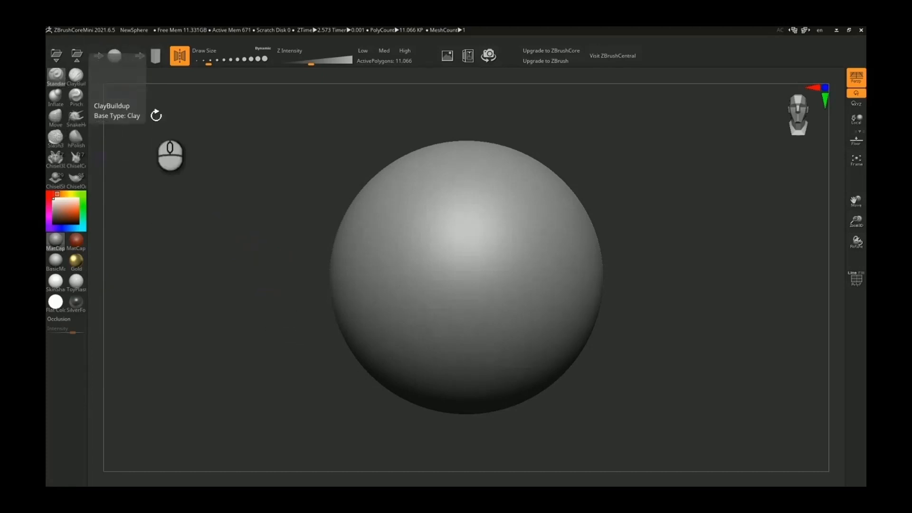
- Try curved mirrored strokes on the sphere's front with the Standard and ClayBuildup brushes, undoing each set
mouse_move(517, 211)
left_mouse_down()
mouse_move(512, 248)
mouse_move(528, 335)
mouse_move(546, 182)
mouse_move(473, 264)
mouse_move(478, 373)
mouse_move(536, 351)
mouse_move(515, 249)
mouse_move(512, 256)
left_mouse_up()
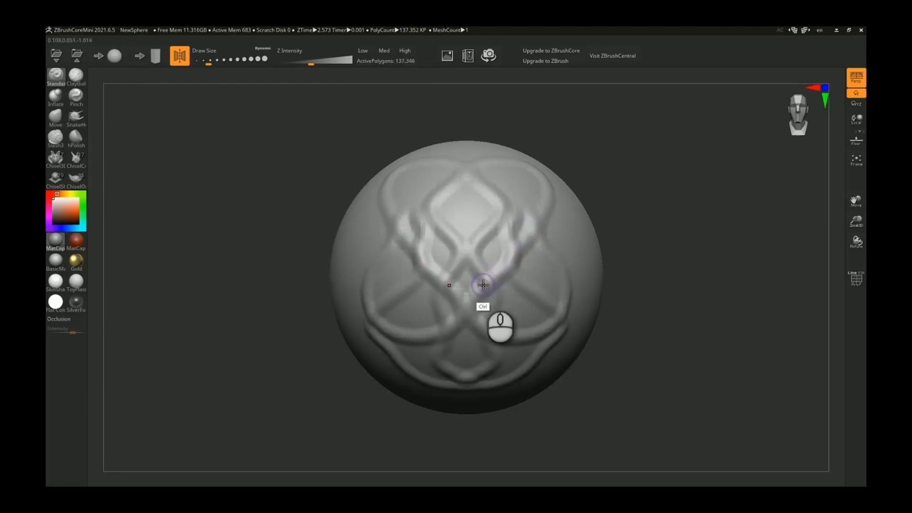
key("ctrl+z")
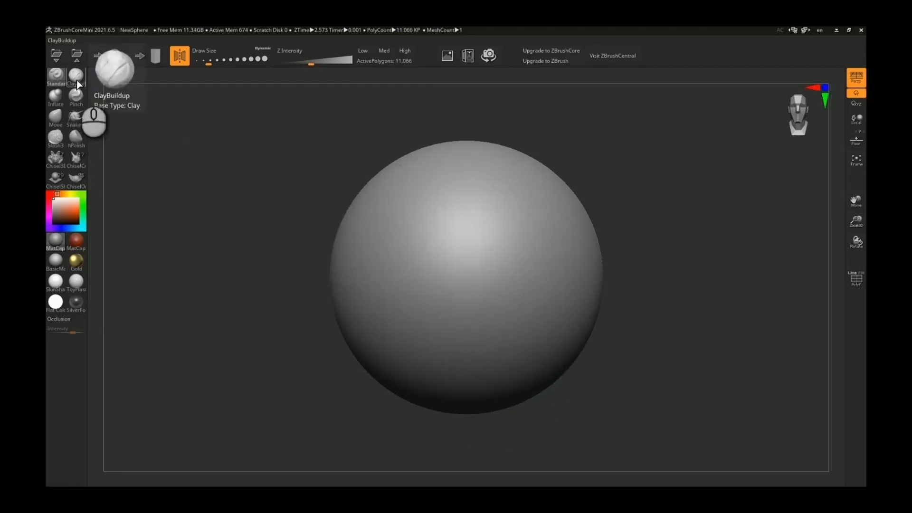
left_click(76, 80)
mouse_move(547, 202)
left_mouse_down()
mouse_move(507, 225)
mouse_move(516, 277)
mouse_move(496, 334)
mouse_move(530, 307)
mouse_move(535, 271)
mouse_move(564, 236)
left_mouse_up()
mouse_move(507, 173)
left_mouse_down()
mouse_move(488, 185)
mouse_move(470, 267)
mouse_move(466, 380)
left_mouse_up()
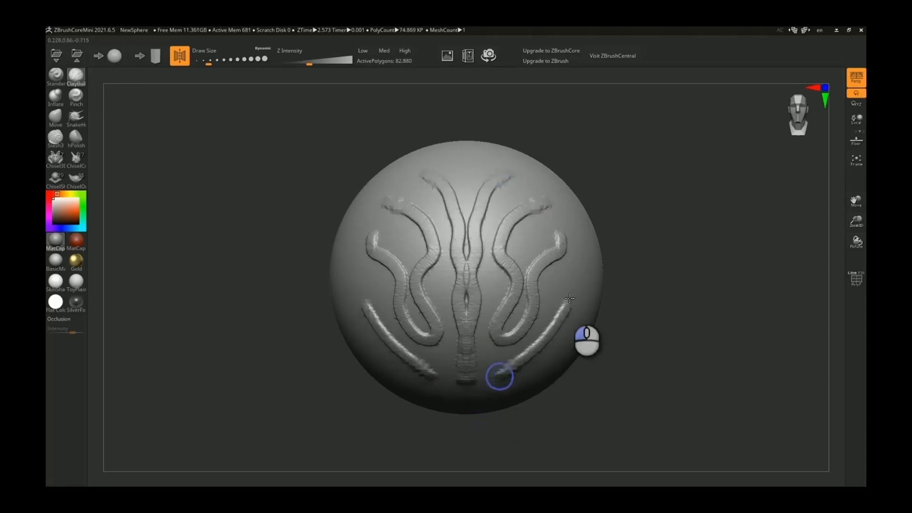
key("ctrl+z")
key("ctrl+z")
key("ctrl+z")
key("ctrl+z")
key("ctrl+z")
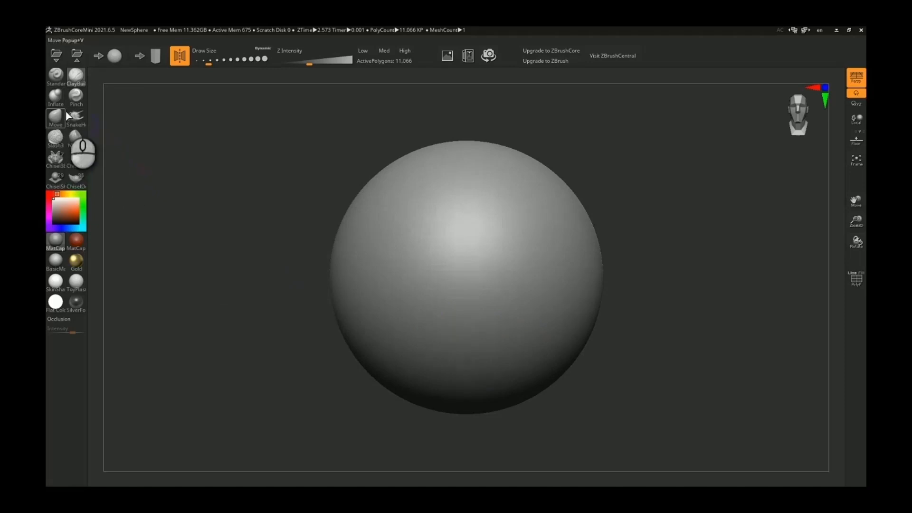
- Try mirrored Inflate bulges on the sphere with a small brush and at Draw Size about 145, undo them, and return Draw Size to about 41
left_click(55, 97)
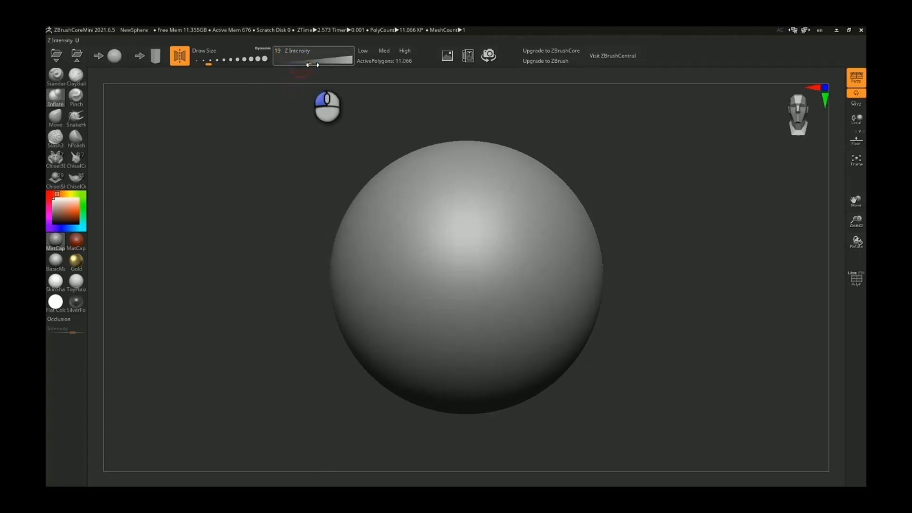
mouse_move(532, 236)
left_mouse_down()
mouse_move(546, 257)
mouse_move(530, 233)
mouse_move(564, 257)
mouse_move(528, 245)
mouse_move(545, 236)
mouse_move(536, 227)
mouse_move(537, 261)
mouse_move(550, 249)
left_mouse_up()
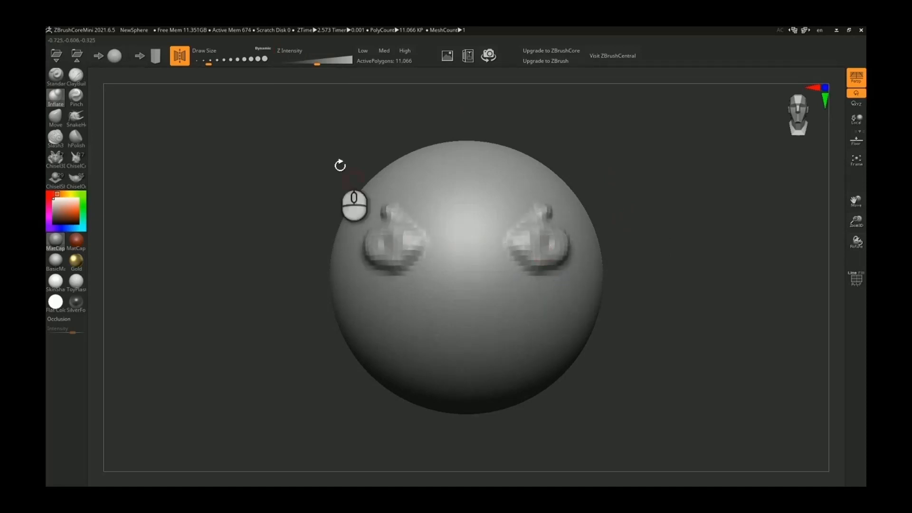
left_click(210, 62)
left_click(211, 65)
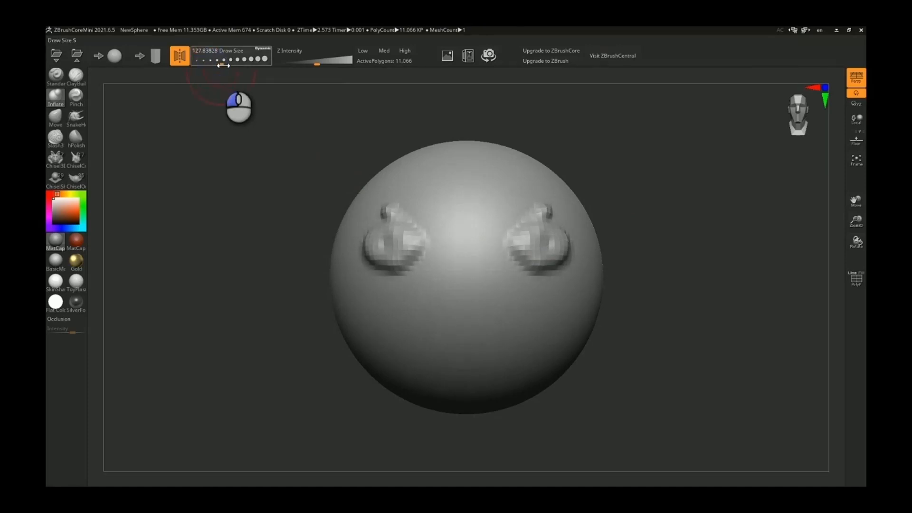
key("ctrl+z")
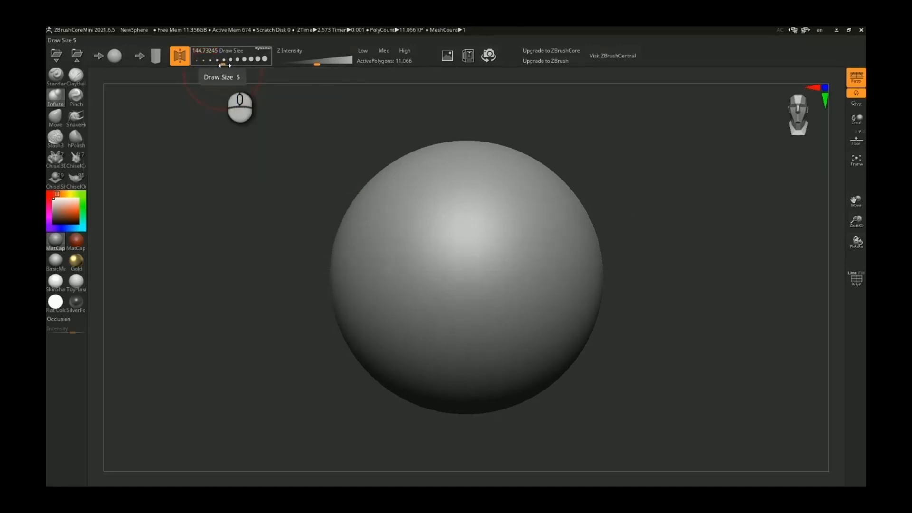
mouse_move(531, 239)
left_mouse_down()
mouse_move(563, 276)
mouse_move(554, 224)
mouse_move(566, 236)
mouse_move(571, 279)
mouse_move(555, 264)
mouse_move(533, 311)
left_mouse_up()
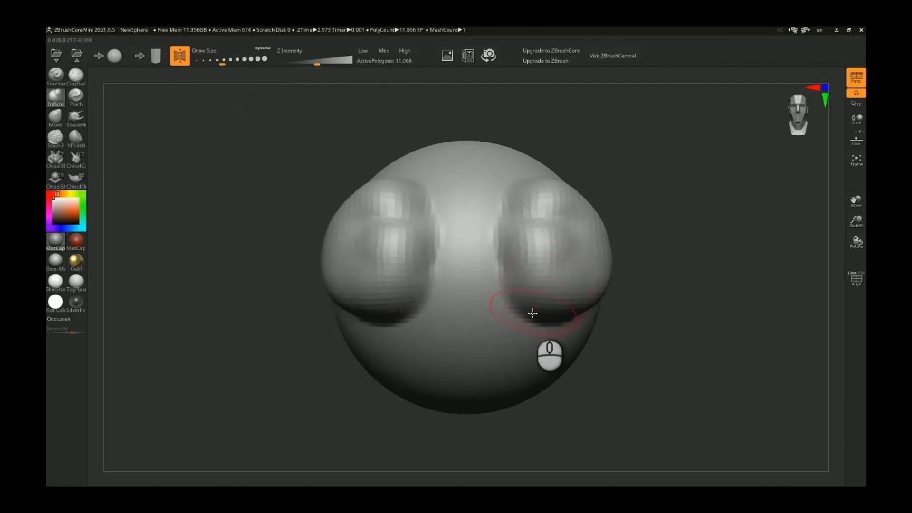
key("ctrl+z")
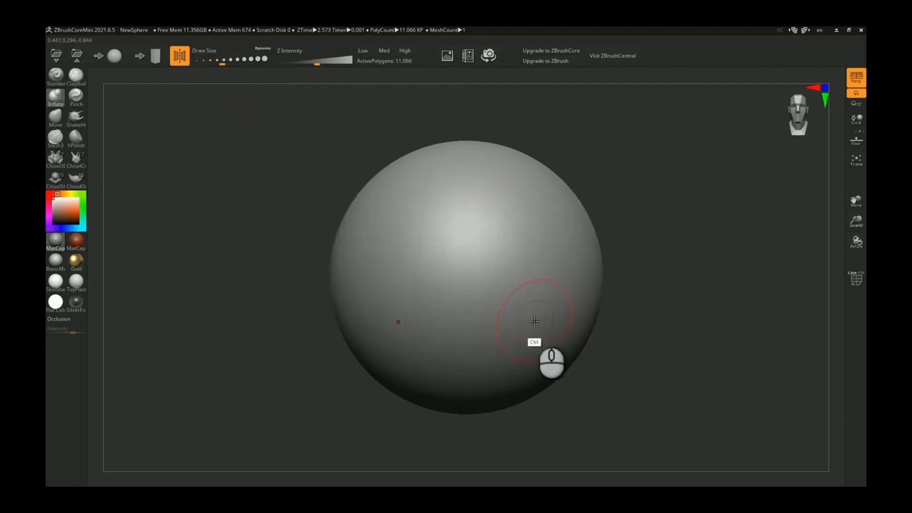
left_click(223, 63)
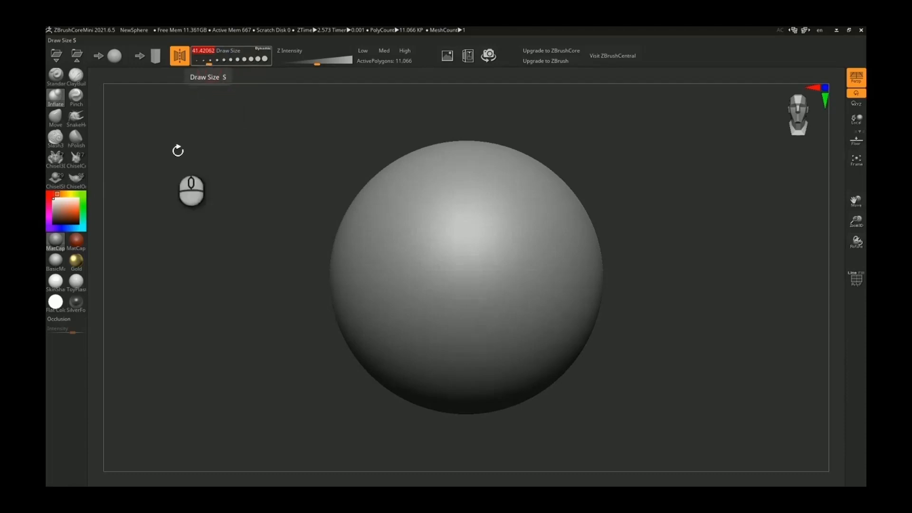
- Try mirrored Pinch strokes on the sphere, repeat them with Z Intensity raised to about 52, and undo both sets
left_click(77, 98)
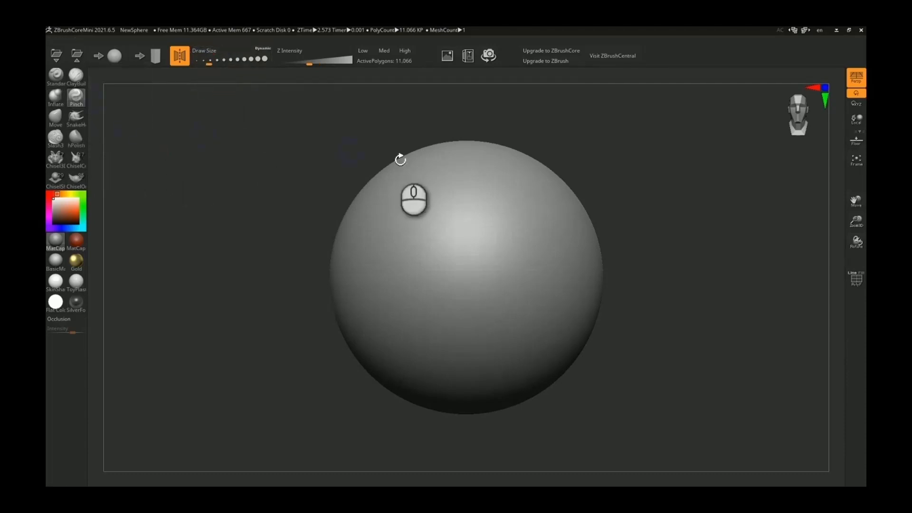
mouse_move(498, 205)
left_mouse_down()
mouse_move(548, 335)
mouse_move(562, 213)
left_mouse_up()
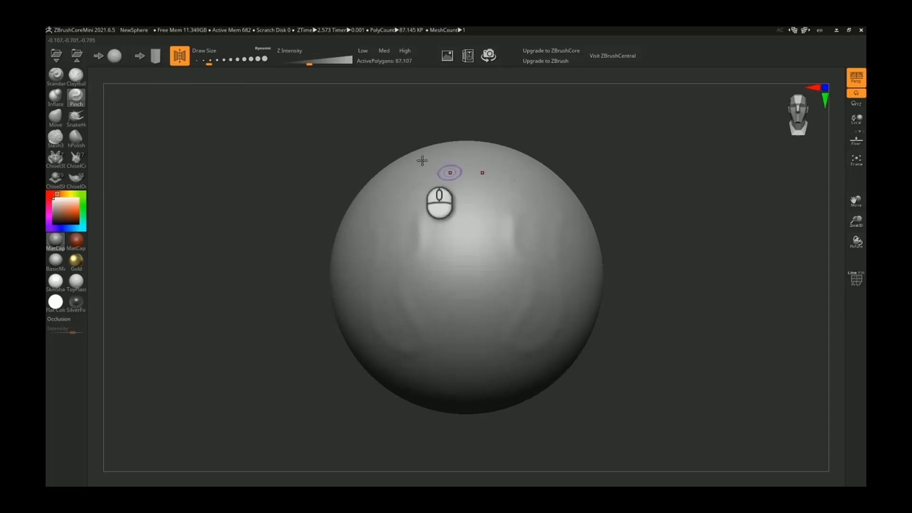
left_click_drag(308, 64, 306, 63)
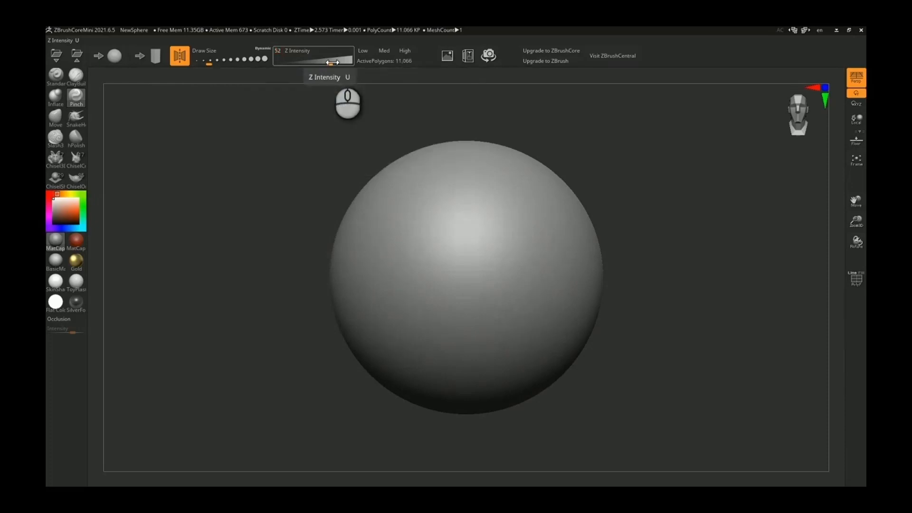
mouse_move(493, 190)
left_mouse_down()
mouse_move(509, 203)
mouse_move(510, 276)
mouse_move(553, 309)
mouse_move(563, 230)
mouse_move(503, 162)
mouse_move(472, 261)
mouse_move(477, 368)
mouse_move(538, 369)
mouse_move(505, 349)
mouse_move(517, 342)
left_mouse_up()
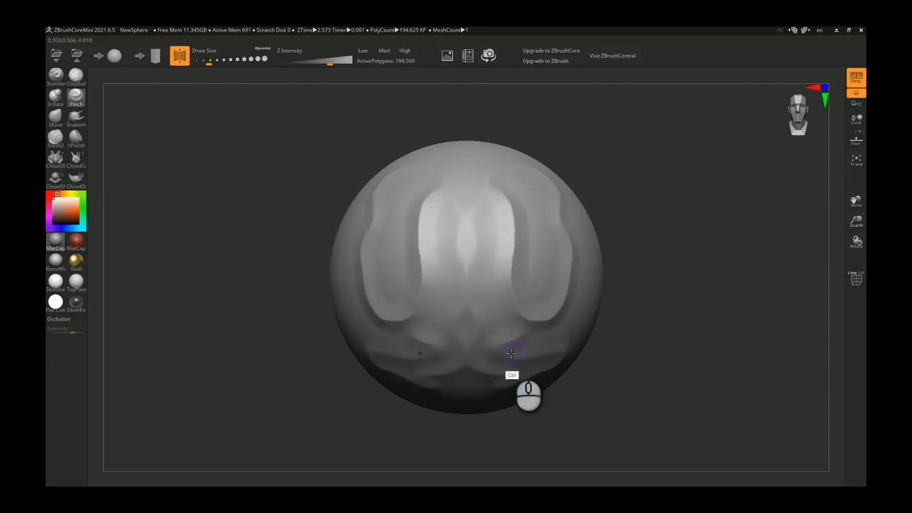
key("ctrl+n")
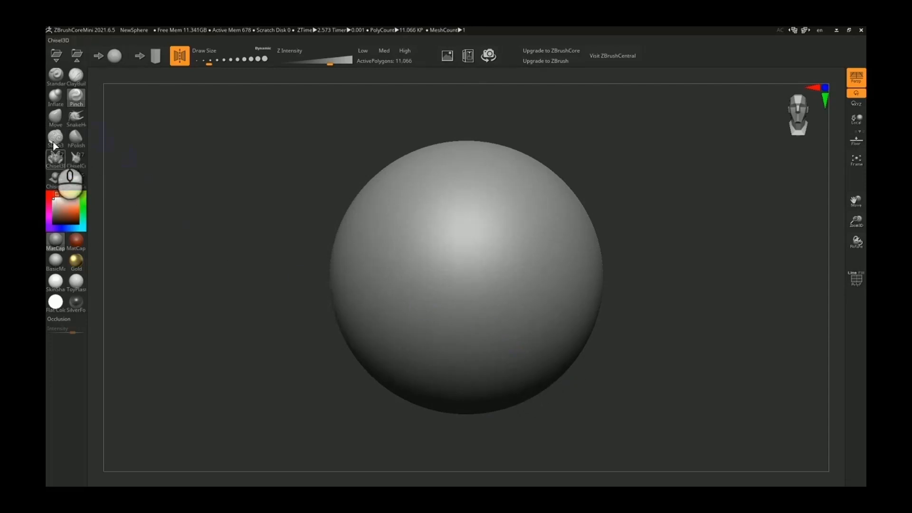
- Pull both sides of the sphere outward into mirrored pointed lobes with the Move brush at Draw Size about 338
left_click(55, 116)
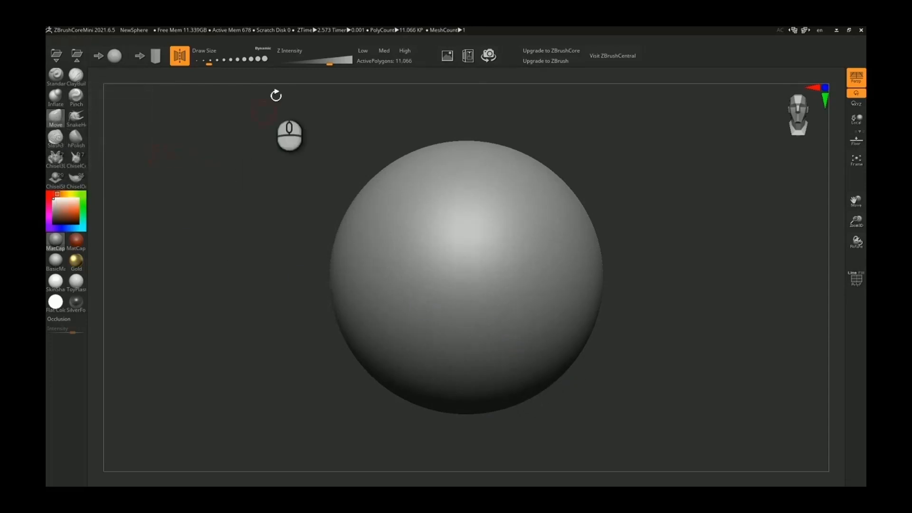
left_click_drag(215, 65, 239, 63)
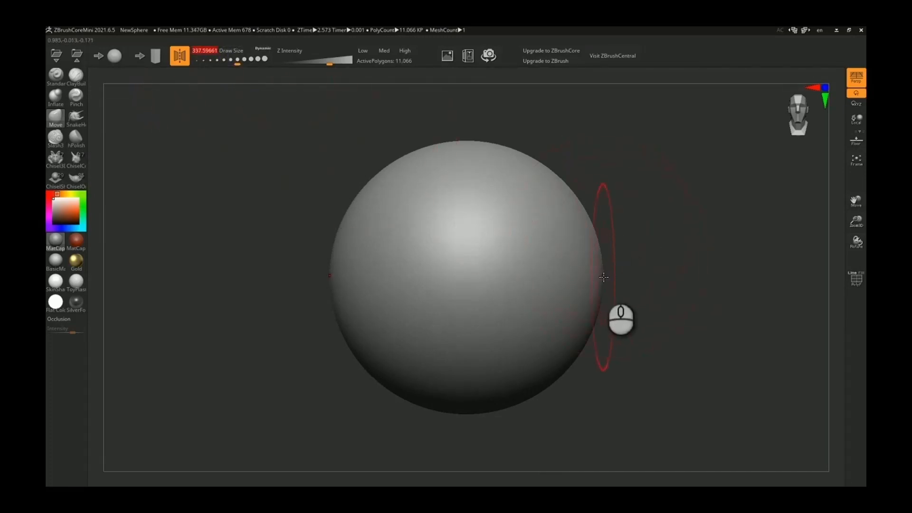
left_click_drag(601, 271, 793, 267)
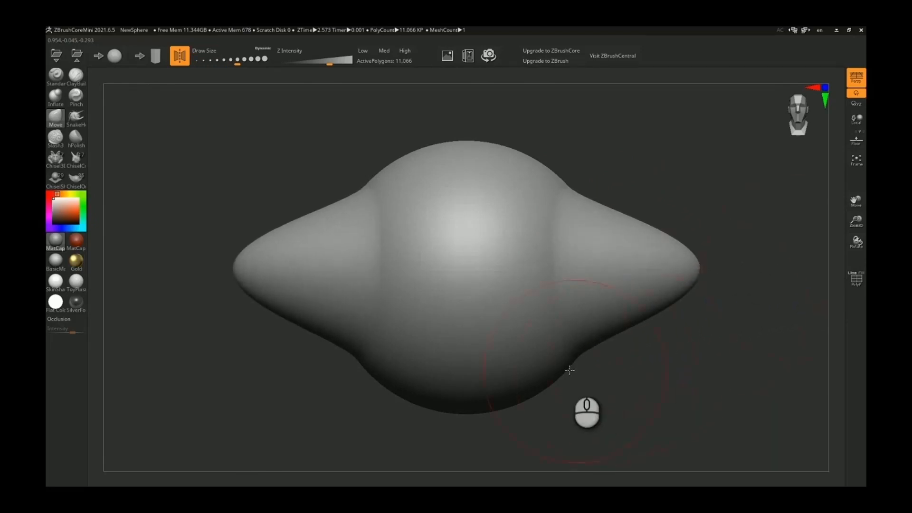
- Try pulling the sphere's lower sides and top outward with the Move brush, and undo all the Move pulls back to the plain sphere
mouse_move(551, 380)
left_mouse_down()
mouse_move(625, 461)
mouse_move(693, 463)
left_mouse_up()
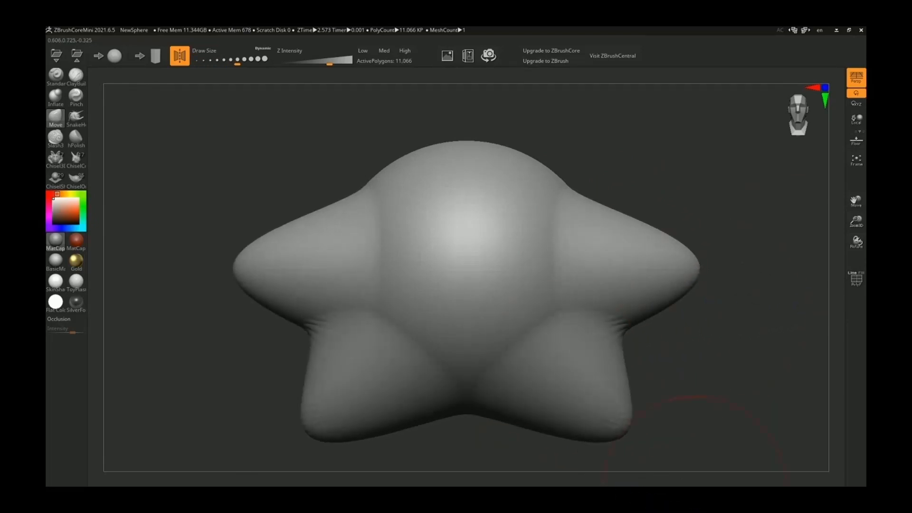
left_click_drag(468, 141, 467, 57)
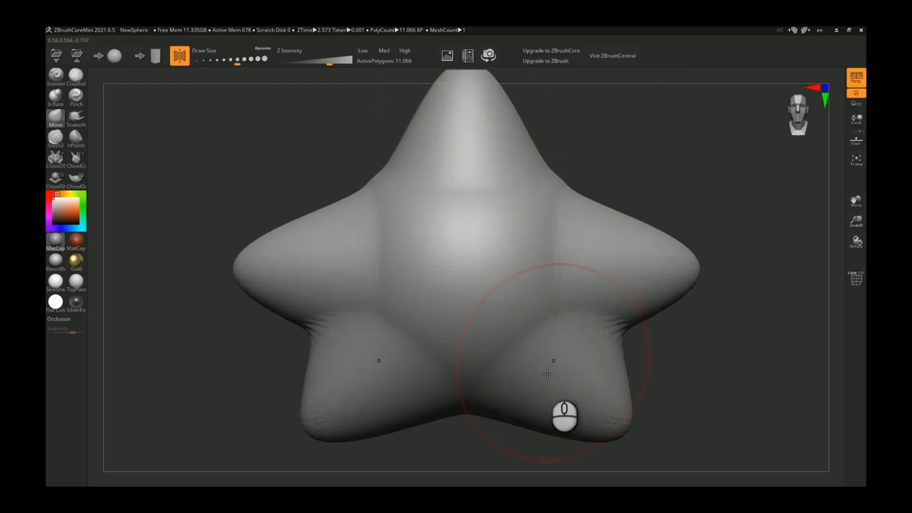
key("ctrl+z")
key("ctrl+z")
key("ctrl+z")
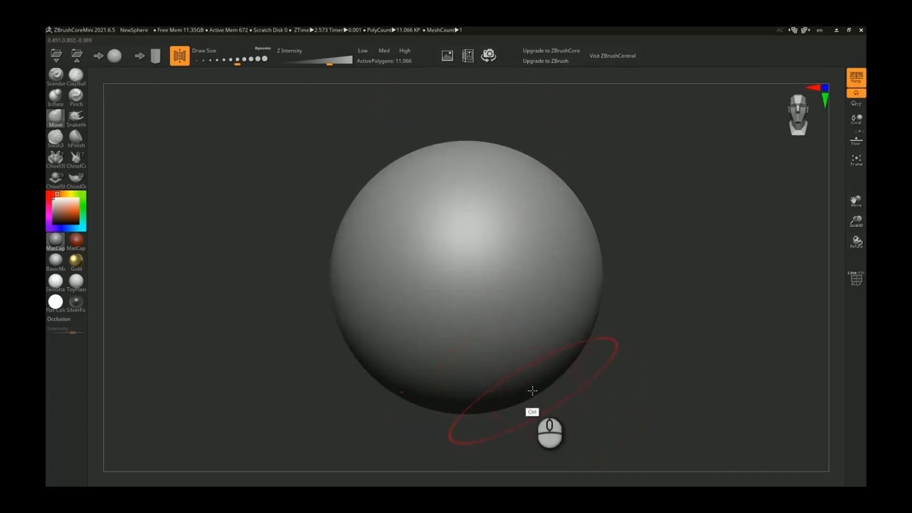
- Try pulling a mirrored pair of long thin horns out of the sphere's upper front with the SnakeHook brush, and undo them
left_click(76, 118)
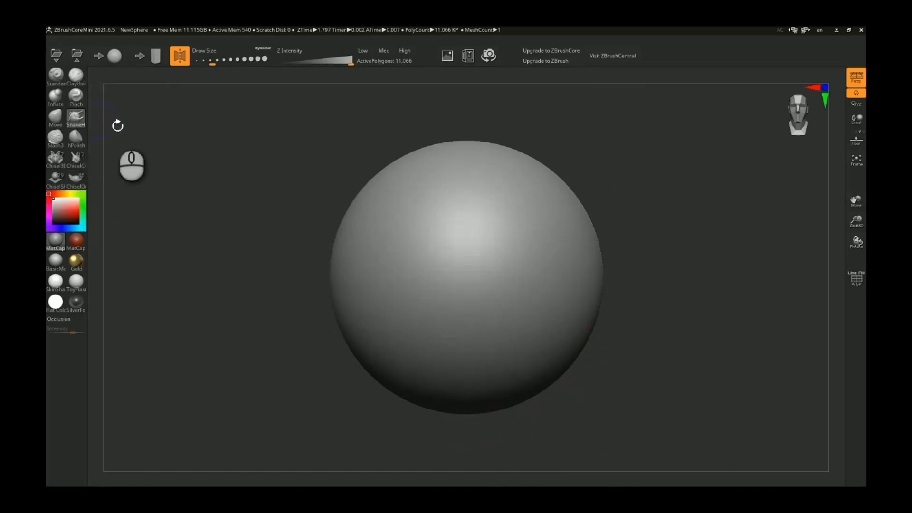
mouse_move(542, 246)
left_mouse_down()
mouse_move(558, 221)
mouse_move(717, 177)
left_mouse_up()
left_click_drag(726, 142, 726, 143)
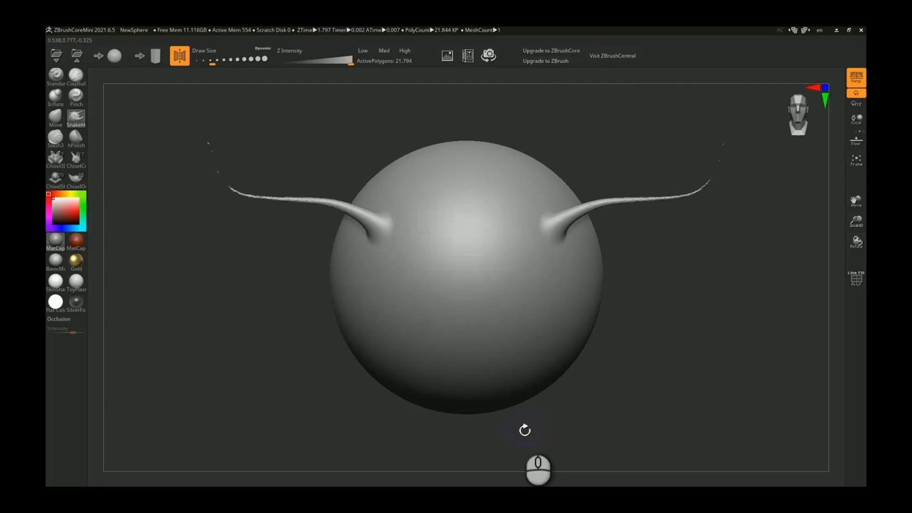
key("ctrl+z")
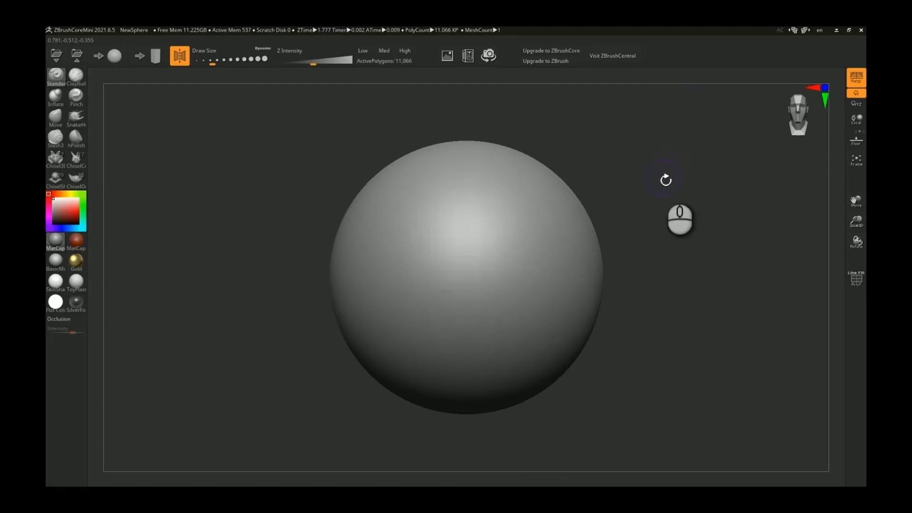
- Try mirrored diagonal, vertical and curved cuts across the sphere's front with the Slash3 brush, and undo them all
left_click(56, 140)
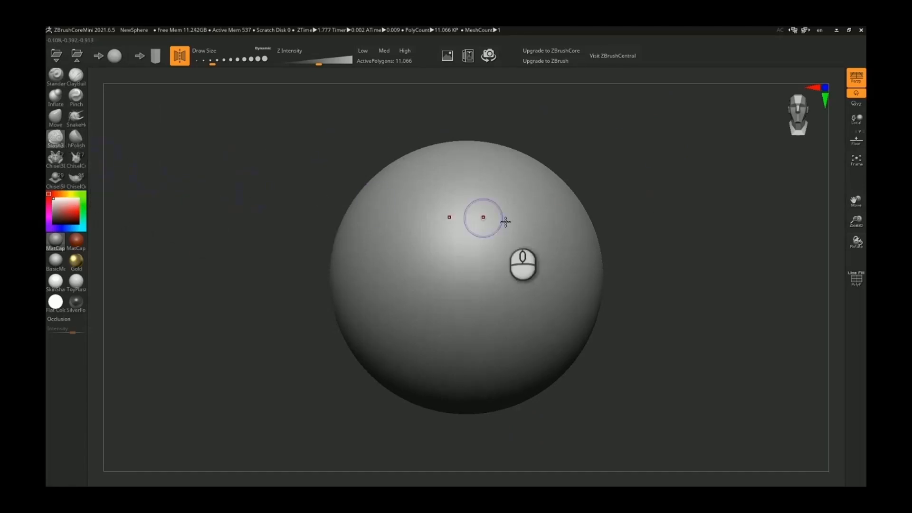
left_click_drag(575, 234, 505, 321)
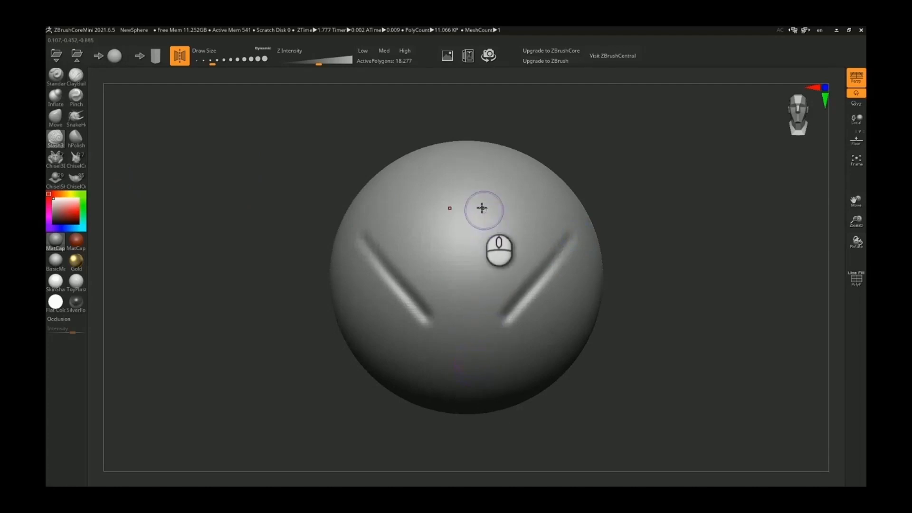
left_click_drag(477, 199, 478, 285)
left_click_drag(480, 379, 619, 256)
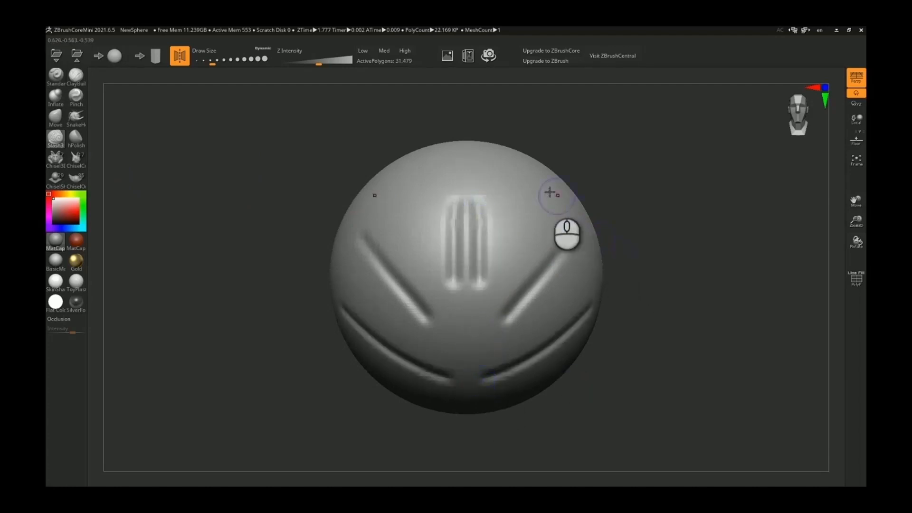
left_click_drag(550, 193, 418, 204)
left_click_drag(460, 338, 649, 240)
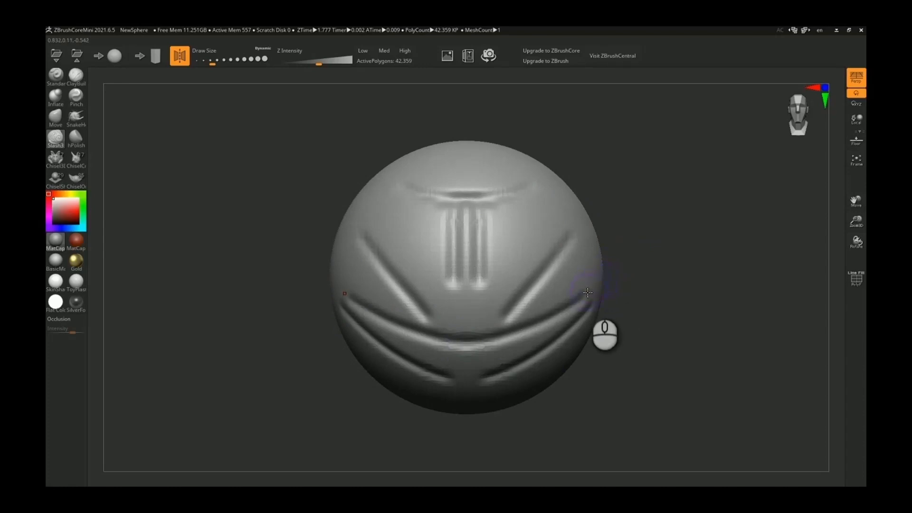
key("ctrl+z")
key("ctrl+z")
key("ctrl+z")
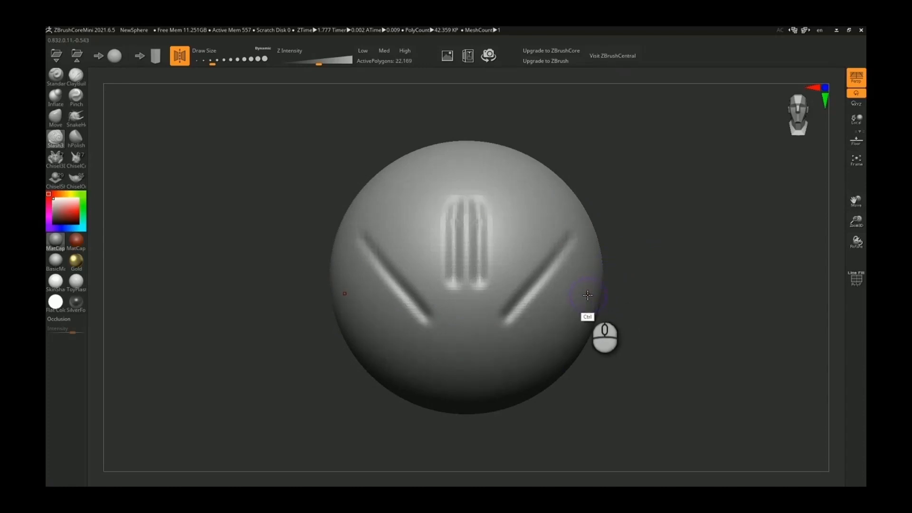
key("ctrl+z")
key("ctrl+z")
- Try flattening the sphere's front with the hPolish brush at the current large Draw Size, and undo it
key("b")
key("m")
key("v")
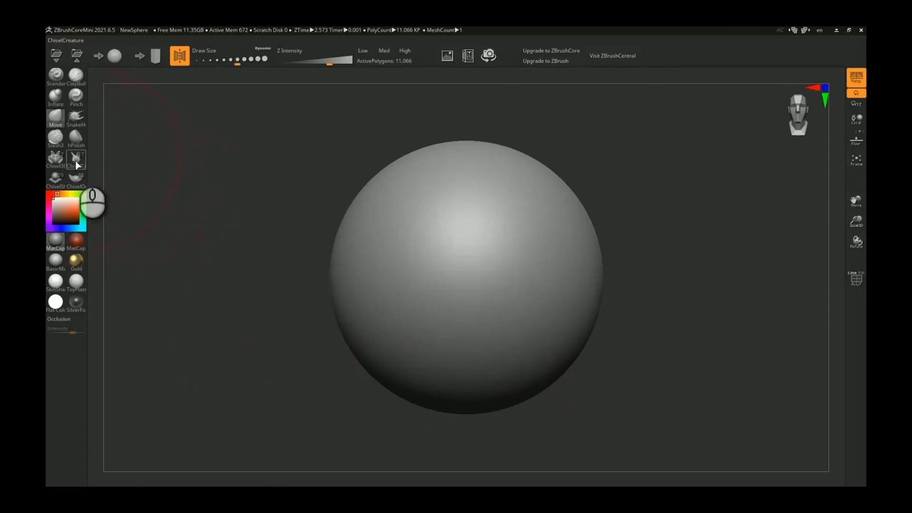
left_click(76, 139)
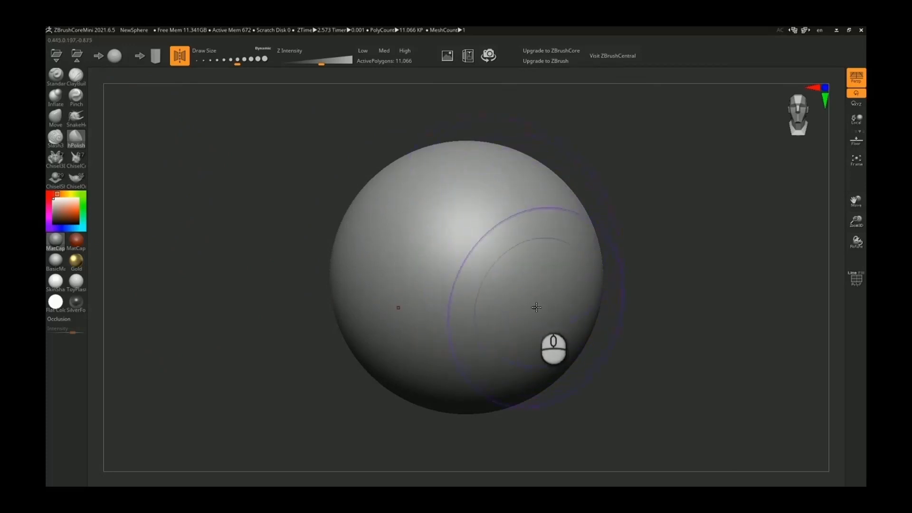
mouse_move(537, 255)
left_mouse_down()
mouse_move(464, 277)
mouse_move(507, 269)
mouse_move(379, 274)
mouse_move(497, 280)
mouse_move(509, 315)
mouse_move(498, 362)
left_mouse_up()
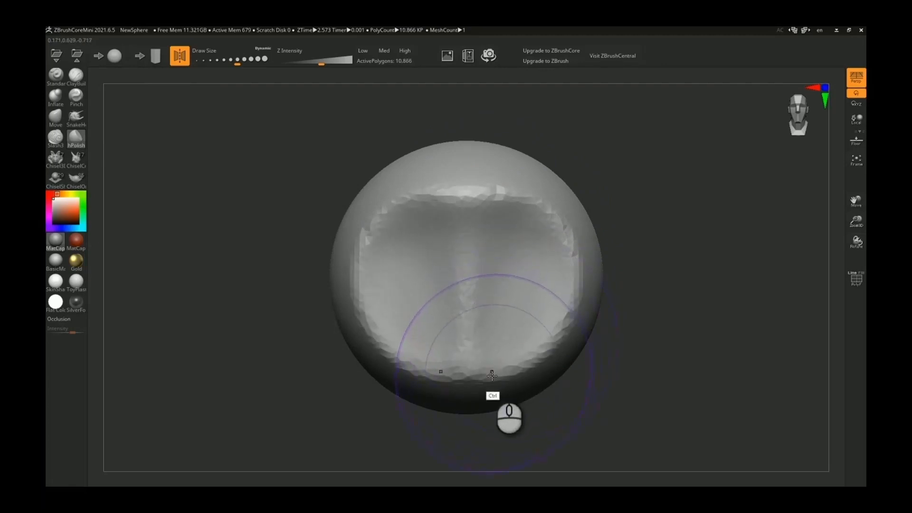
key("ctrl+z")
- Pull mirrored bulges with the Move brush, try polishing them with hPolish at Draw Size about 59, and undo back to the plain sphere
left_click(64, 118)
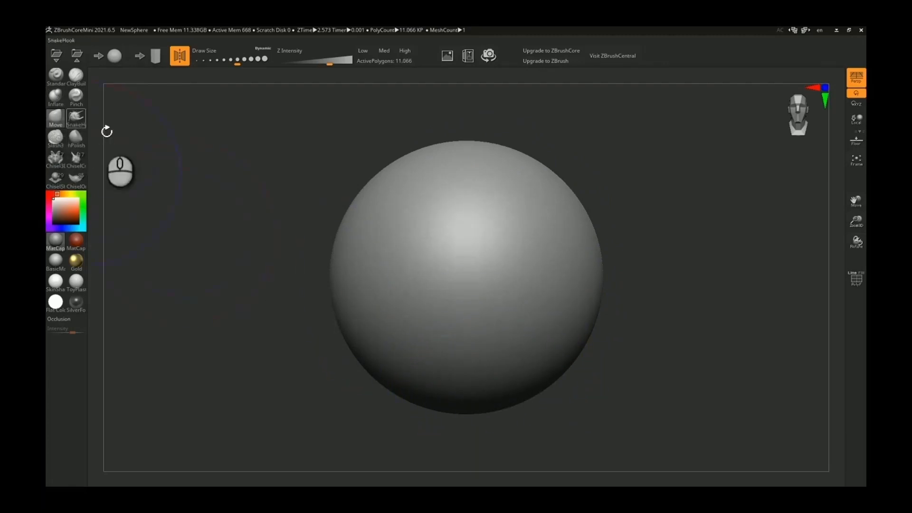
left_click_drag(550, 240, 680, 212)
left_click(75, 139)
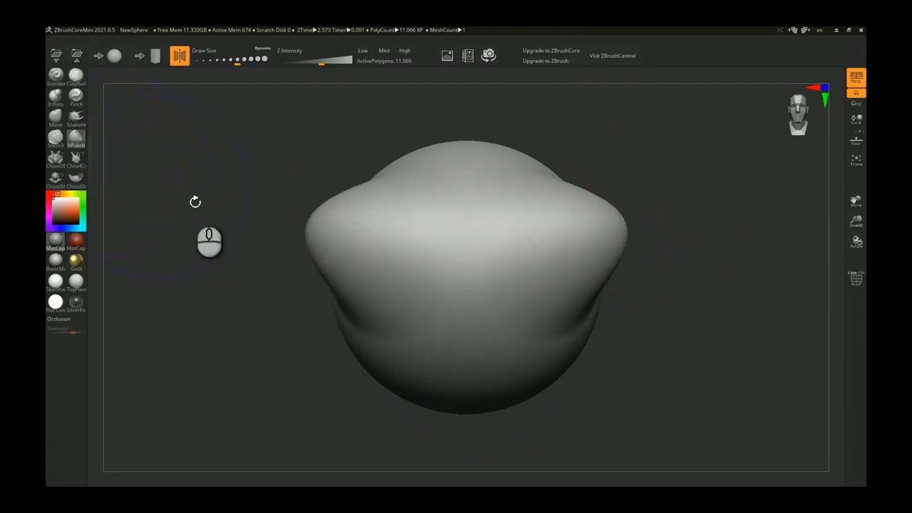
left_click_drag(242, 64, 212, 65)
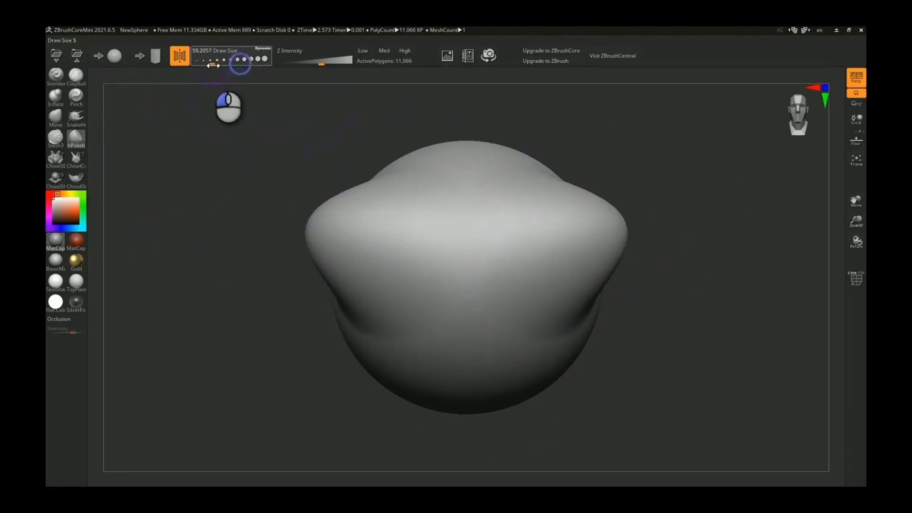
mouse_move(584, 247)
left_mouse_down()
mouse_move(600, 209)
mouse_move(622, 257)
mouse_move(602, 221)
mouse_move(547, 310)
left_mouse_up()
key("ctrl+z")
key("ctrl+z")
key("ctrl+z")
key("ctrl+z")
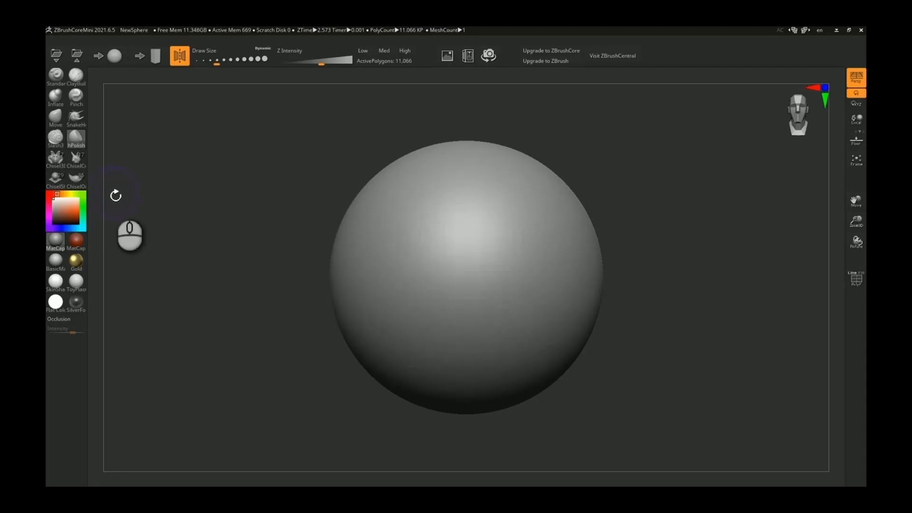
- Try placing a mirrored pair of Ear01 ears on the sphere's upper front with the Chisel3D brush, and undo them
left_click(55, 159)
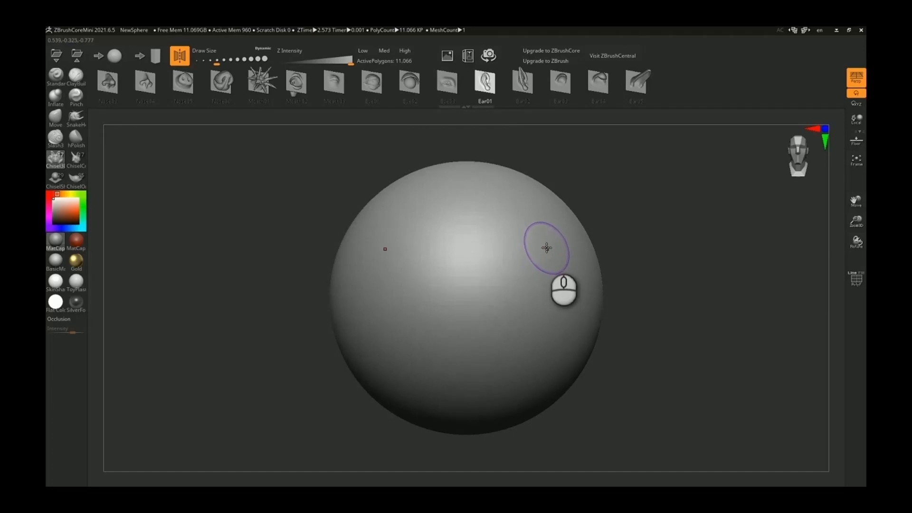
mouse_move(546, 247)
left_mouse_down()
mouse_move(603, 338)
mouse_move(604, 368)
left_mouse_up()
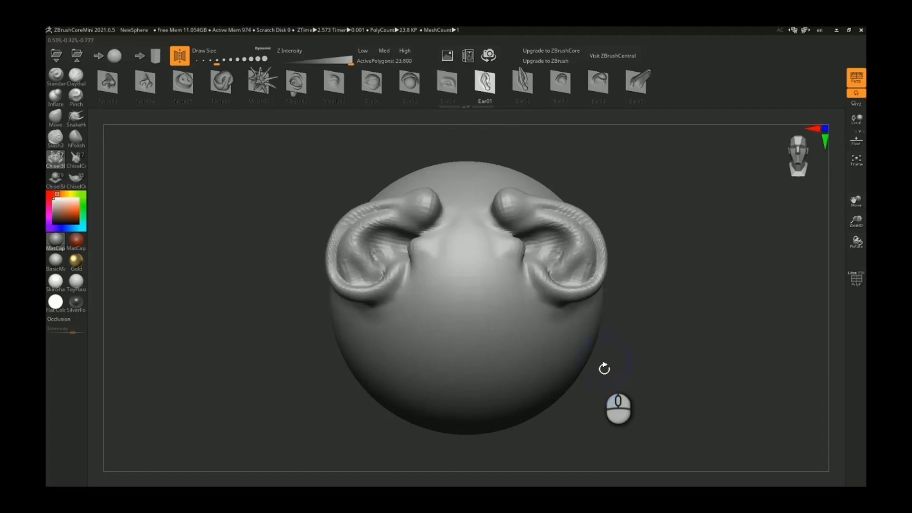
key("ctrl+z")
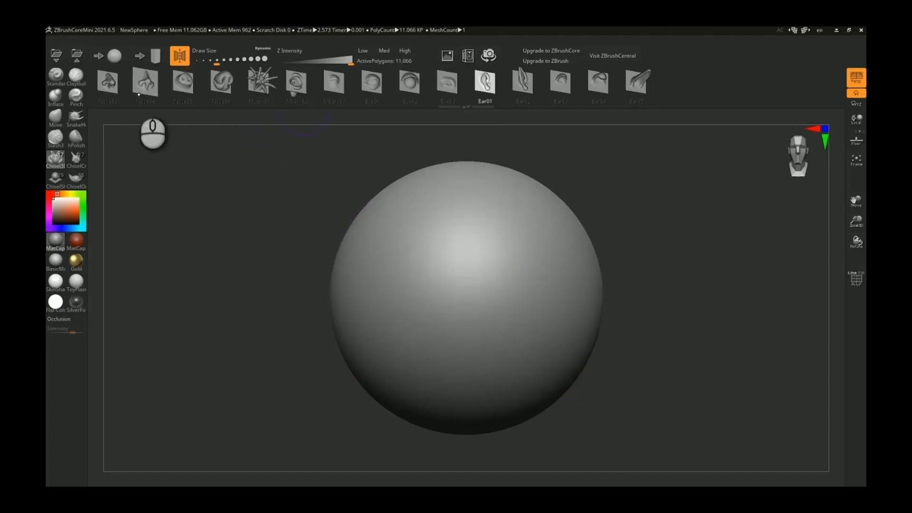
- Try placing a single Nose03 nose at the centre of the sphere with symmetry off, and undo it
left_click(107, 81)
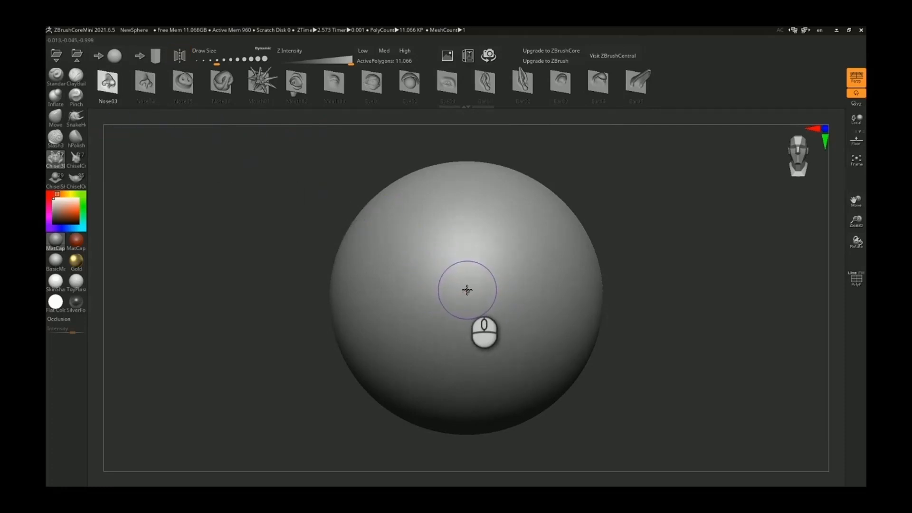
left_click_drag(466, 290, 536, 394)
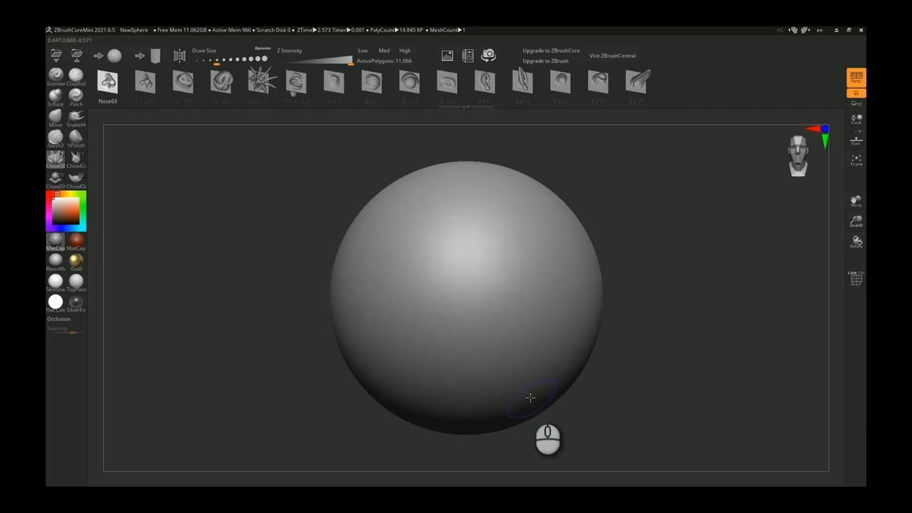
key("ctrl+z")
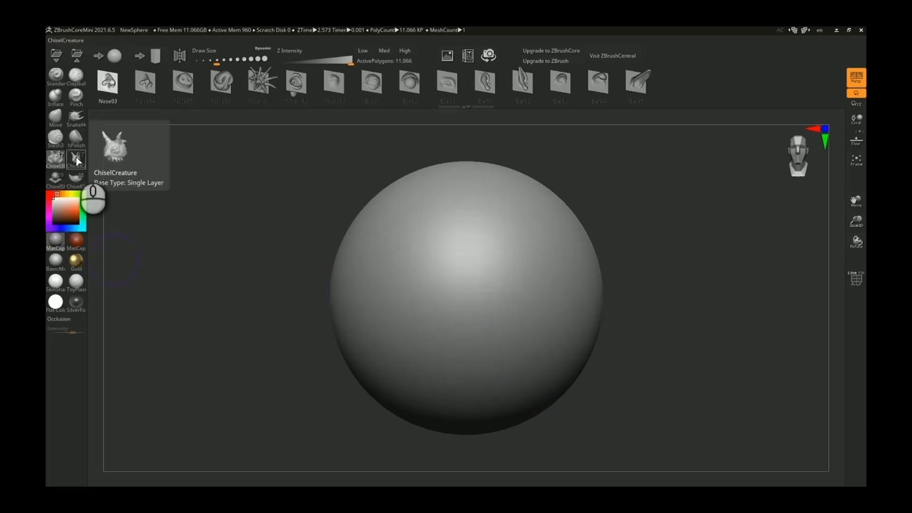
- Try placing a single Teeth1 tooth on the sphere's lower front with the ChiselCreature brush, and undo it
left_click(77, 161)
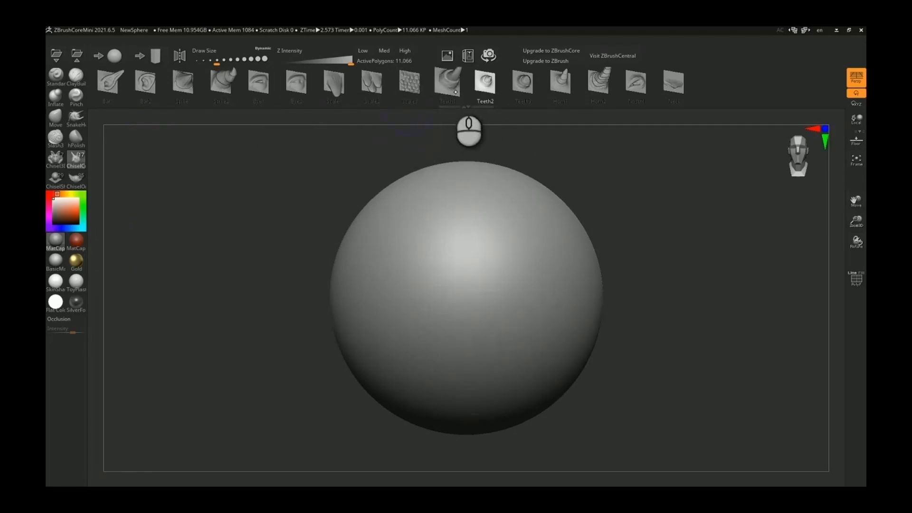
left_click(450, 85)
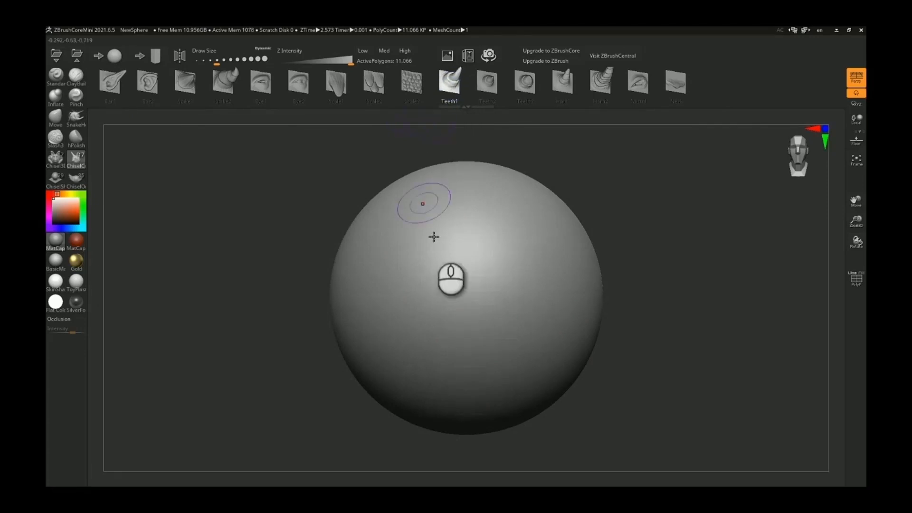
left_click_drag(480, 344, 570, 373)
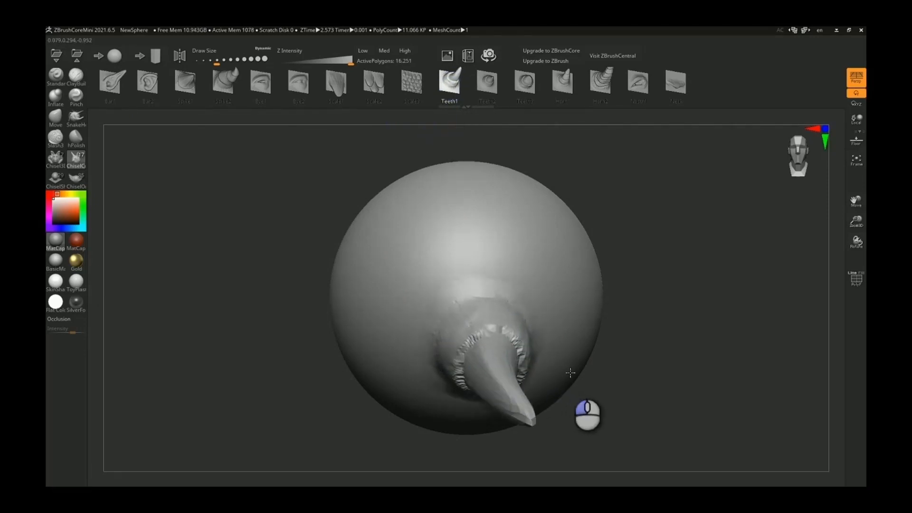
key("ctrl+z")
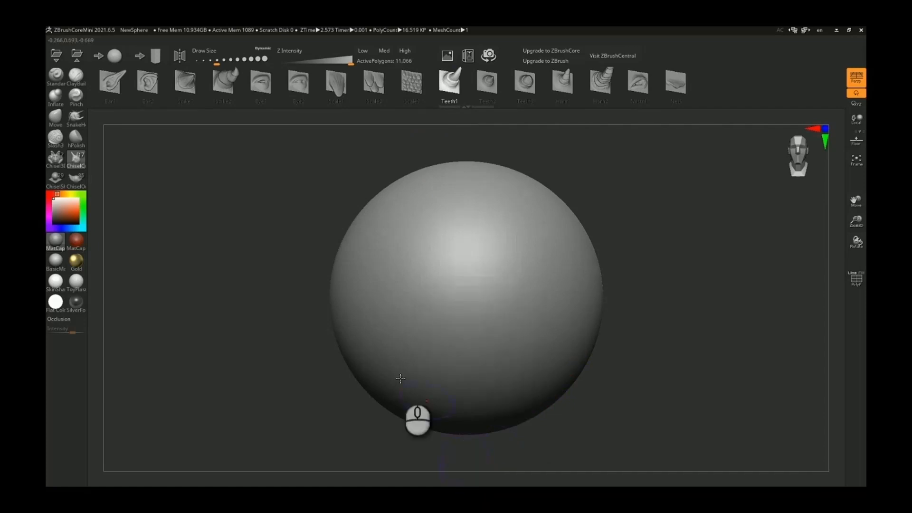
- Turn symmetry back on, try a mirrored pair of Ear1 creature ears on the sphere, and undo them
left_click(112, 81)
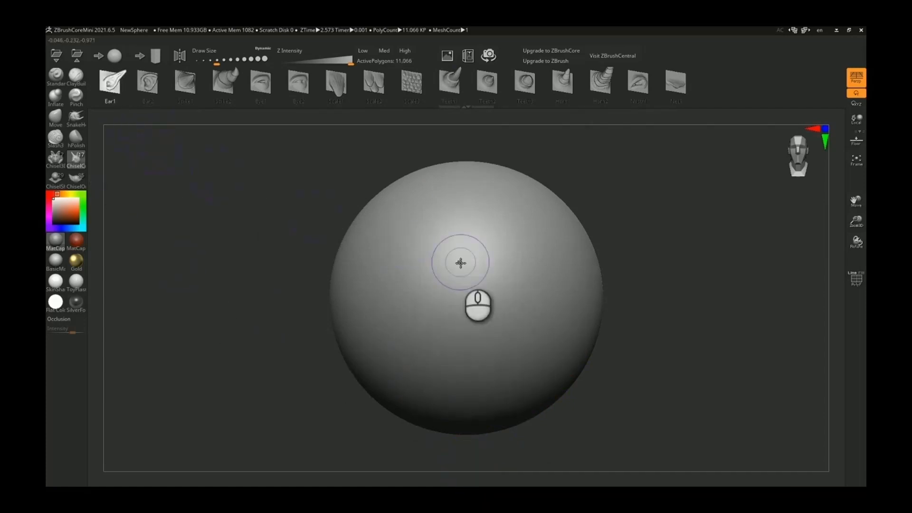
key("x")
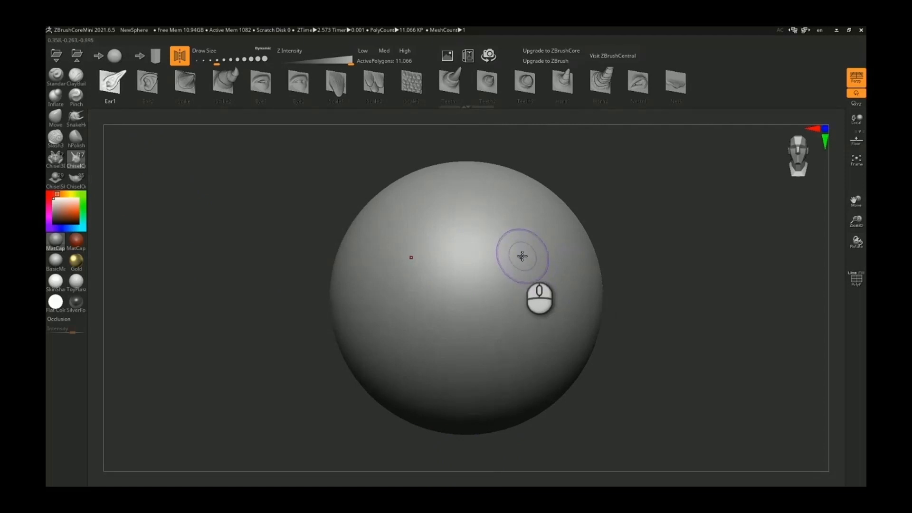
left_click_drag(521, 256, 581, 260)
key("ctrl+z")
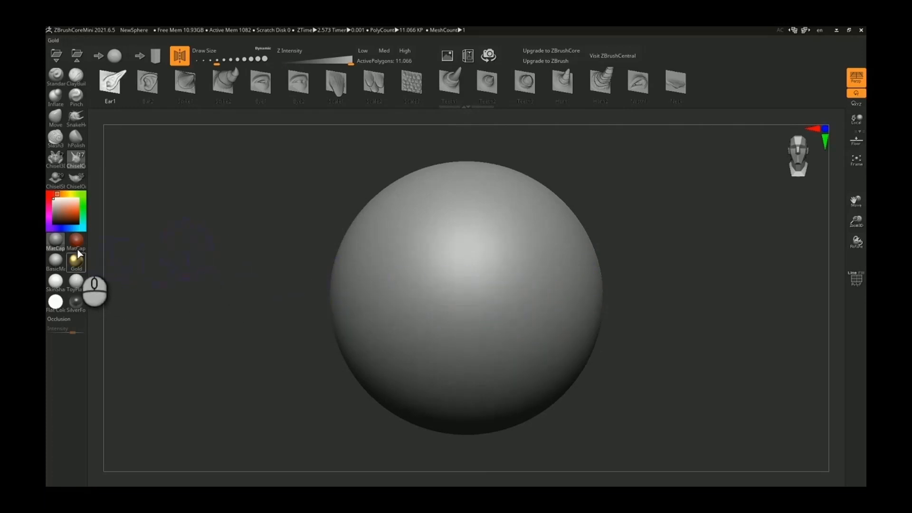
- Try raising a mirrored pair of blocks on the sphere's front with the Cube chisel shape, and undo them
left_click(57, 179)
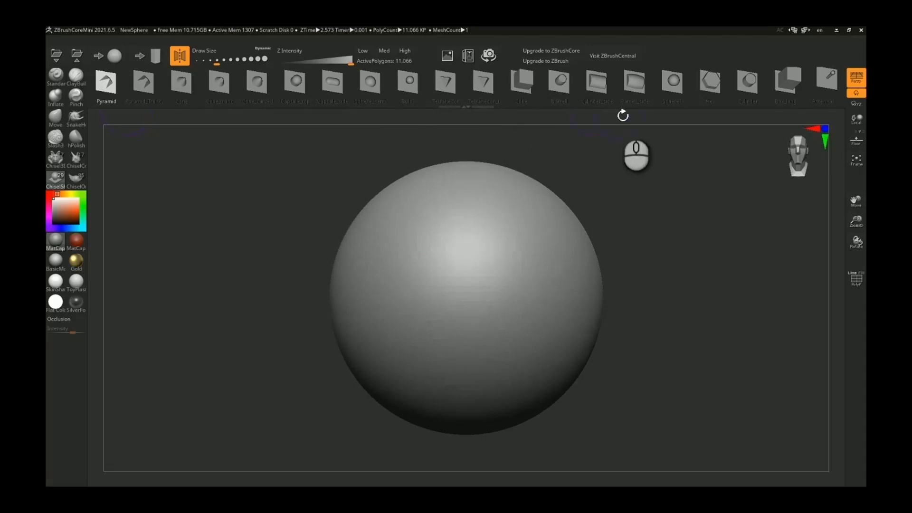
left_click(525, 83)
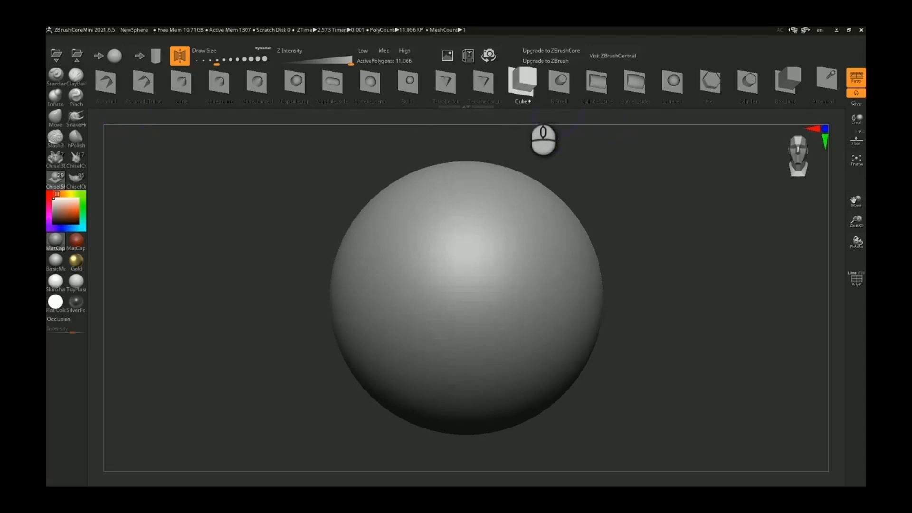
left_click_drag(510, 263, 546, 327)
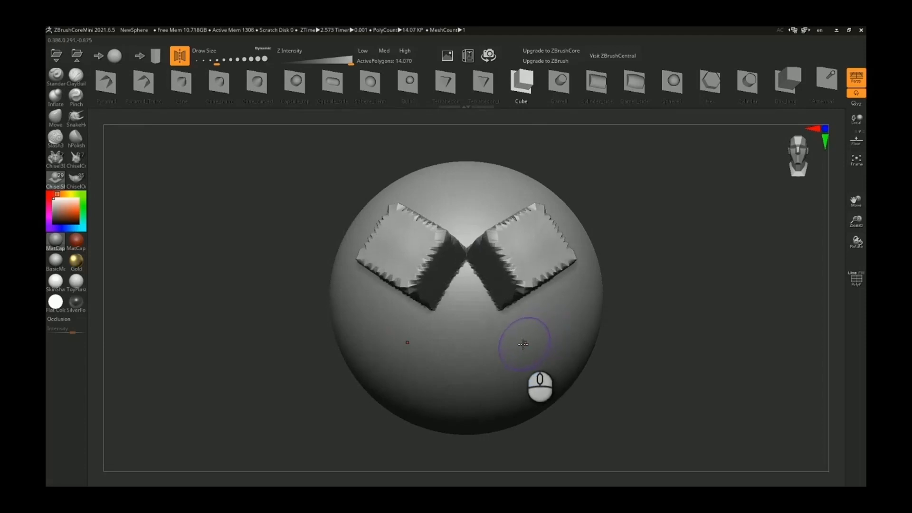
key("ctrl+z")
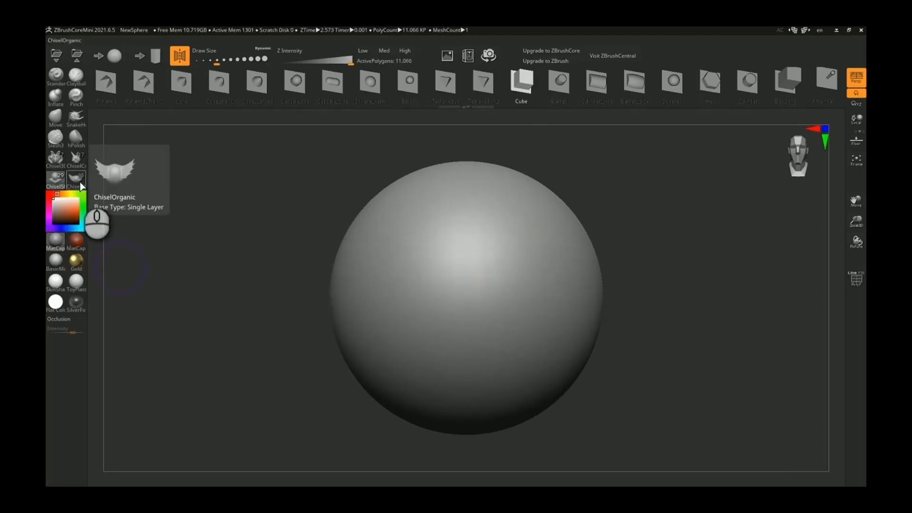
- Turn symmetry off, try placing a single Animal_Beak02 beak on the sphere's front with the ChiselOrganic brush, and undo it
left_click(83, 183)
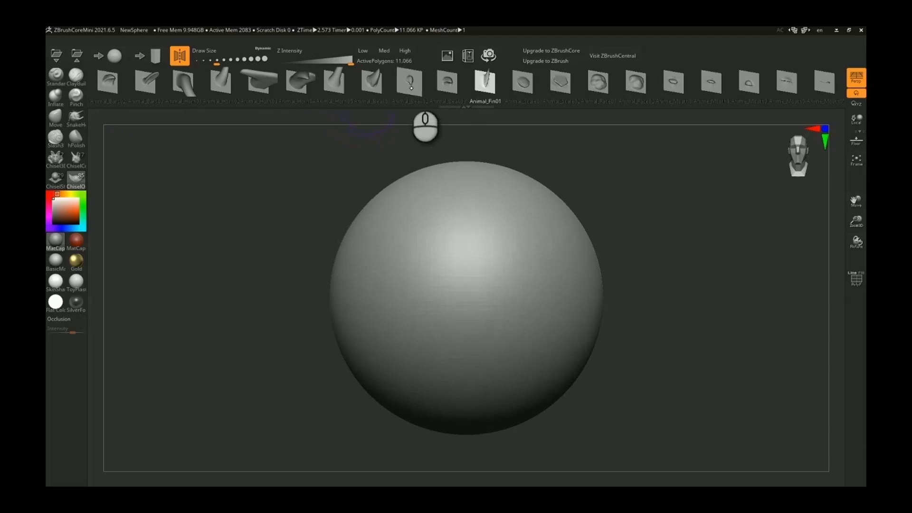
left_click(411, 94)
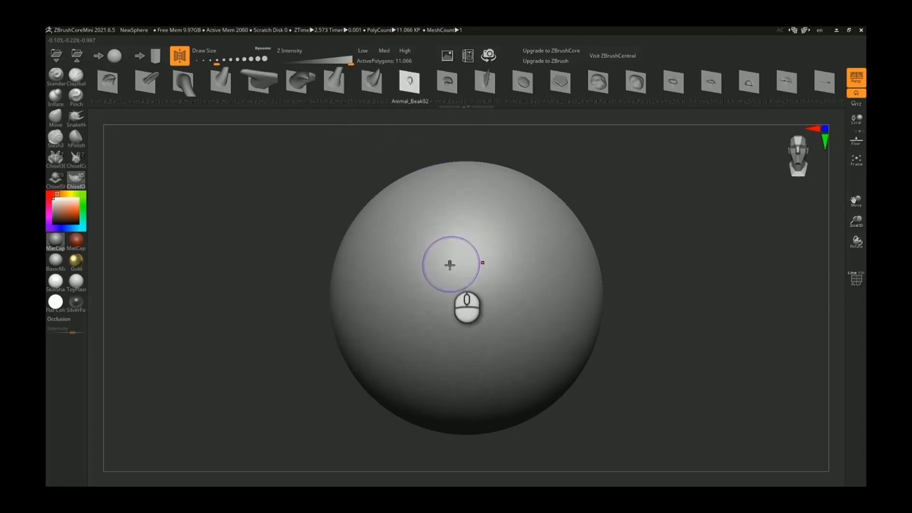
key("x")
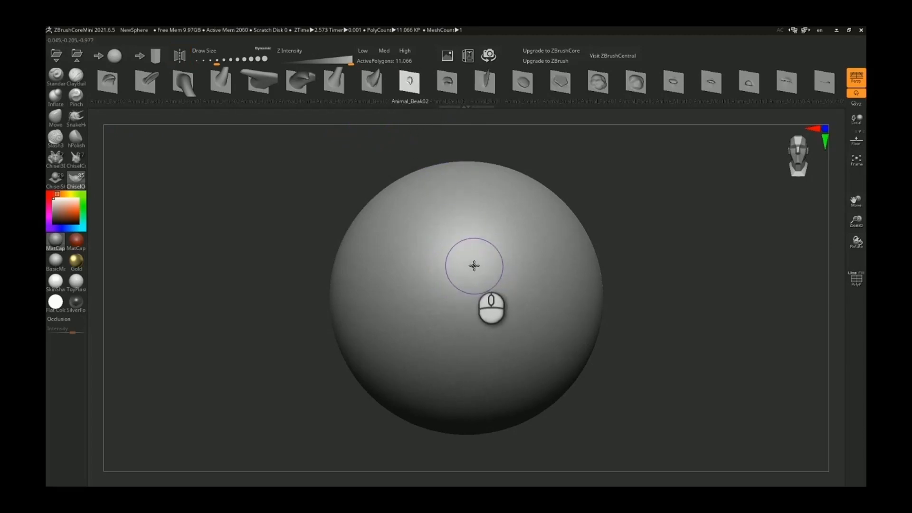
left_click_drag(474, 265, 577, 418)
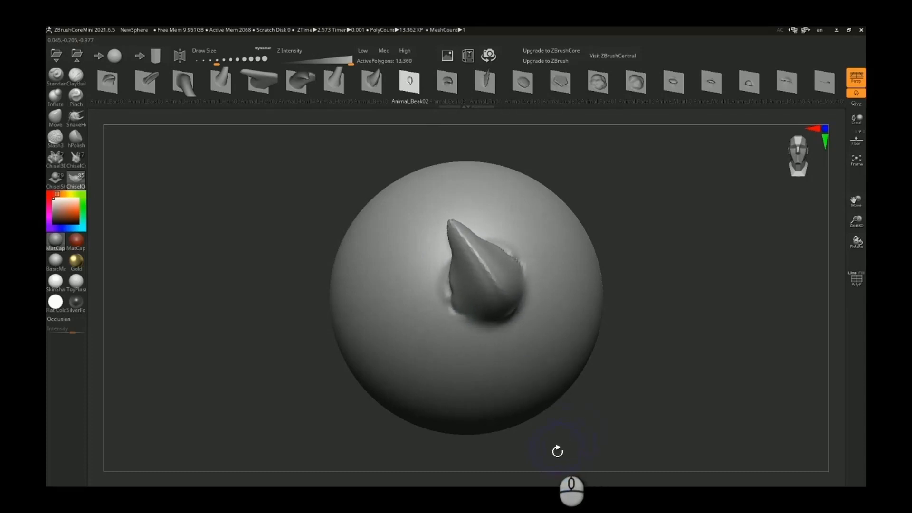
key("ctrl+z")
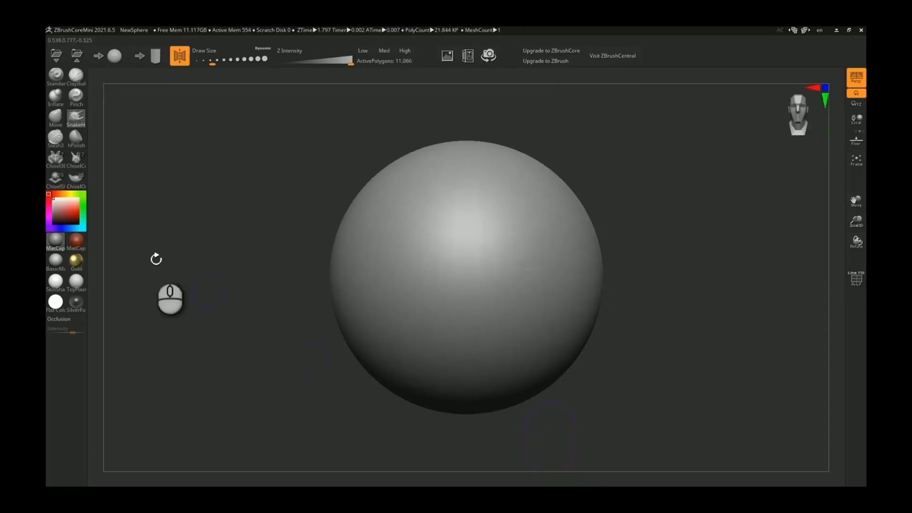
- Sculpt mirrored strokes over the sphere's front with the Standard brush, then raise the Z Intensity and add more pronounced strokes
left_click(59, 77)
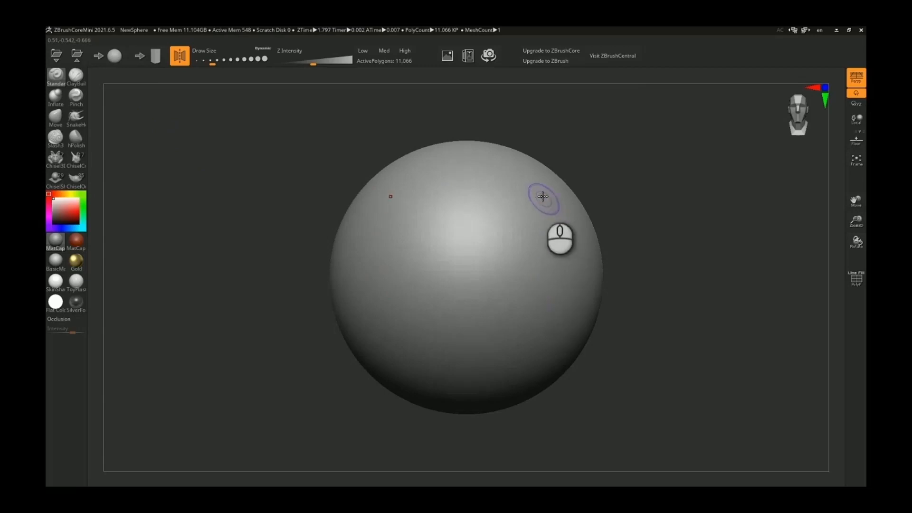
mouse_move(543, 196)
left_mouse_down()
mouse_move(569, 222)
mouse_move(517, 363)
mouse_move(479, 264)
mouse_move(560, 250)
mouse_move(510, 218)
mouse_move(501, 339)
mouse_move(509, 315)
left_mouse_up()
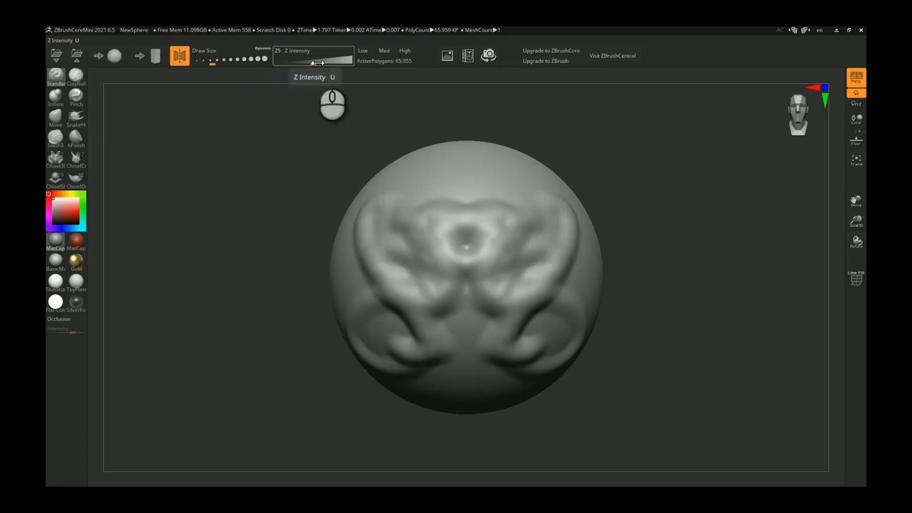
left_click_drag(318, 63, 335, 63)
mouse_move(517, 181)
left_mouse_down()
mouse_move(528, 291)
mouse_move(522, 358)
mouse_move(471, 176)
mouse_move(518, 252)
mouse_move(510, 364)
left_mouse_up()
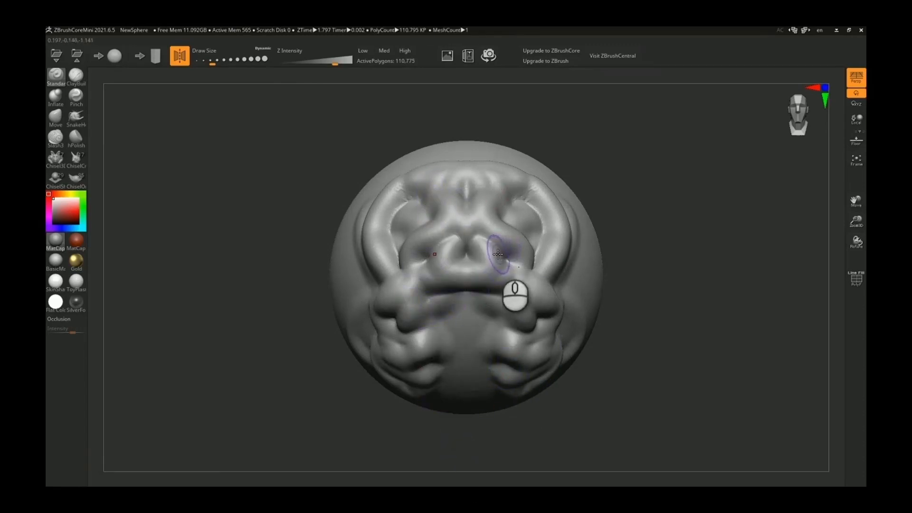
- Smooth the sculpted strokes, enlarge the Draw Size to 437, try smoothing the whole form heavily, and undo the heavy smoothing
mouse_move(523, 214)
left_mouse_down("shift")
mouse_move(473, 260)
mouse_move(467, 244)
mouse_move(514, 351)
mouse_move(532, 365)
mouse_move(551, 217)
mouse_move(496, 157)
mouse_move(524, 179)
mouse_move(494, 250)
left_mouse_up("shift")
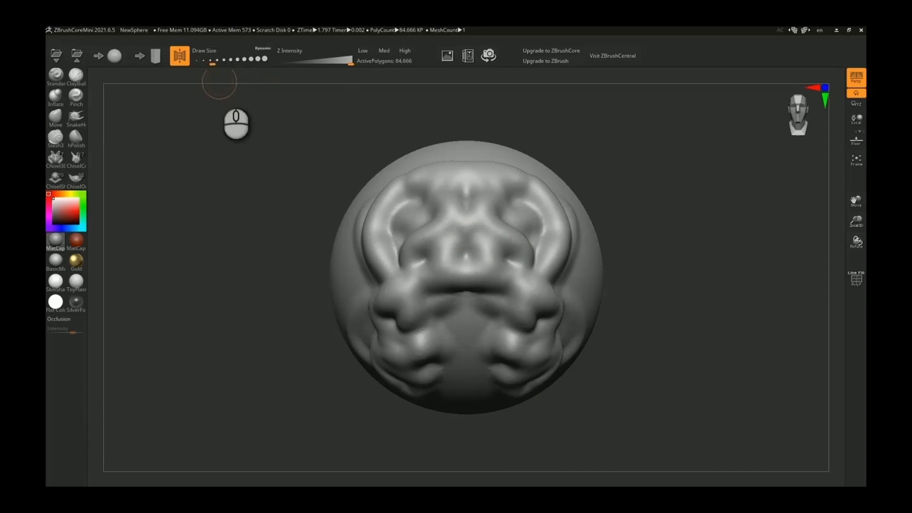
left_click_drag(211, 62, 240, 69)
mouse_move(545, 248)
left_mouse_down("shift")
mouse_move(533, 240)
mouse_move(490, 269)
mouse_move(458, 313)
mouse_move(409, 351)
mouse_move(395, 298)
mouse_move(433, 233)
mouse_move(488, 212)
mouse_move(529, 240)
mouse_move(519, 281)
mouse_move(489, 306)
left_mouse_up("shift")
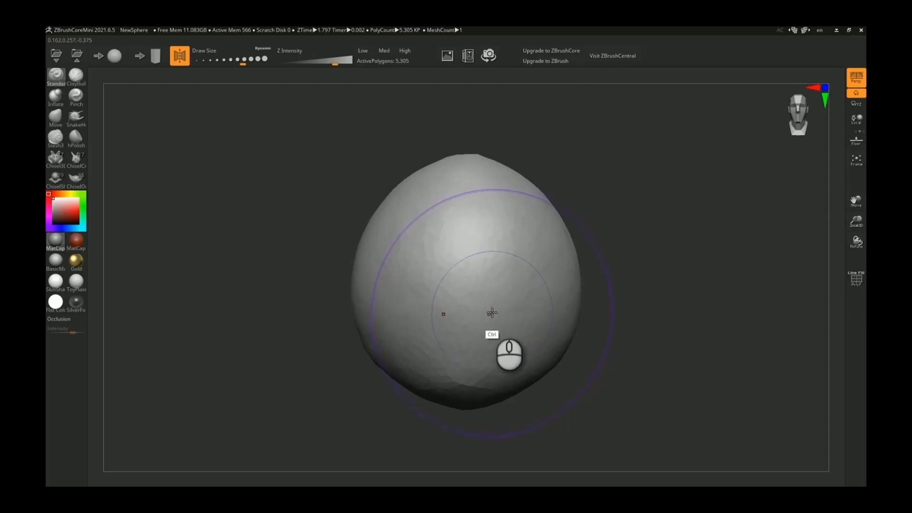
key("ctrl+z")
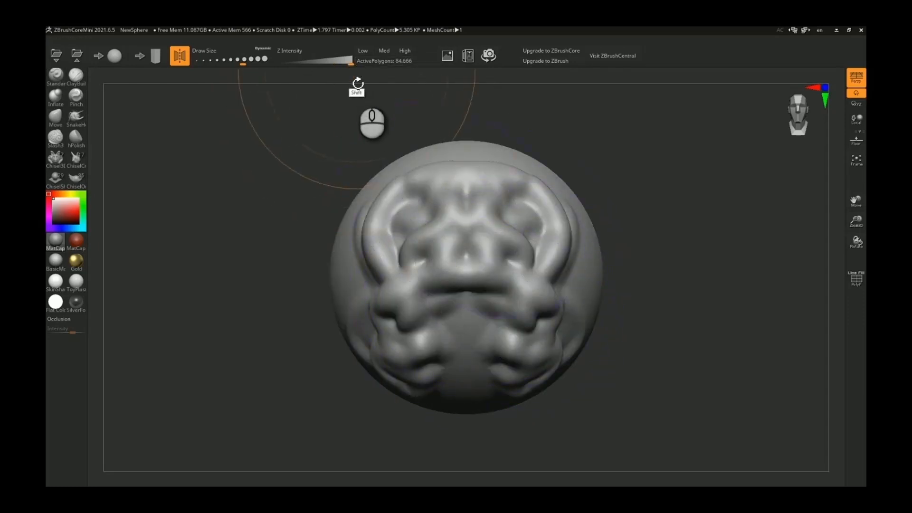
- Lower the smoothing Z Intensity, try smoothing the sculpted form again, and undo everything back to the plain sphere
left_click(352, 63)
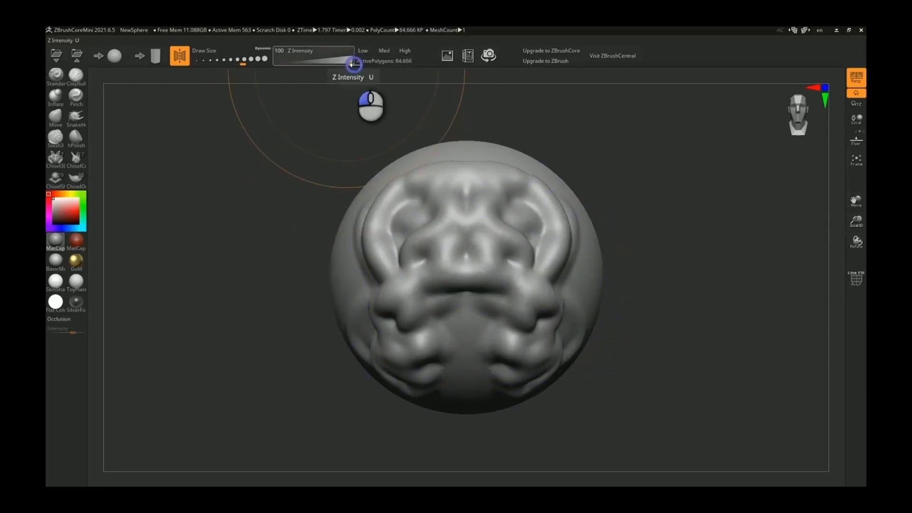
left_click_drag(353, 63, 306, 77)
mouse_move(553, 259)
left_mouse_down("shift")
mouse_move(497, 230)
mouse_move(450, 252)
mouse_move(432, 307)
mouse_move(448, 336)
mouse_move(497, 343)
left_mouse_up("shift")
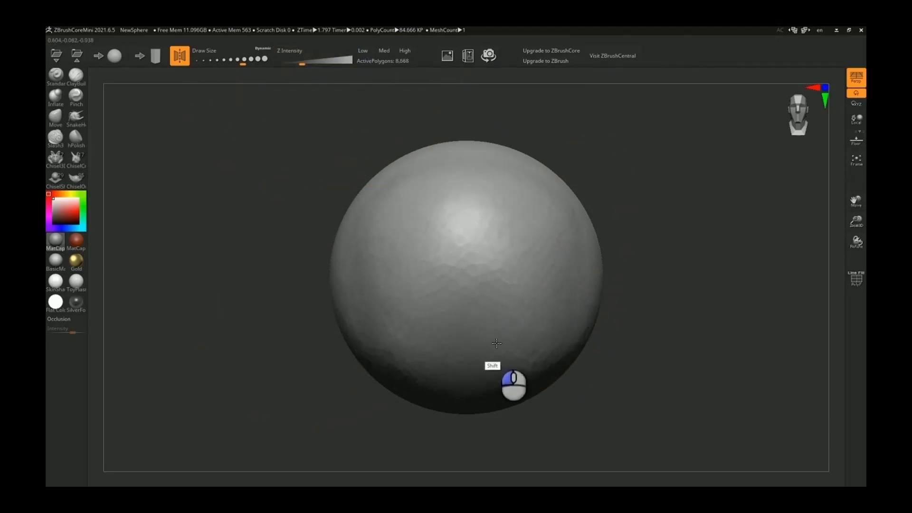
key("ctrl+z")
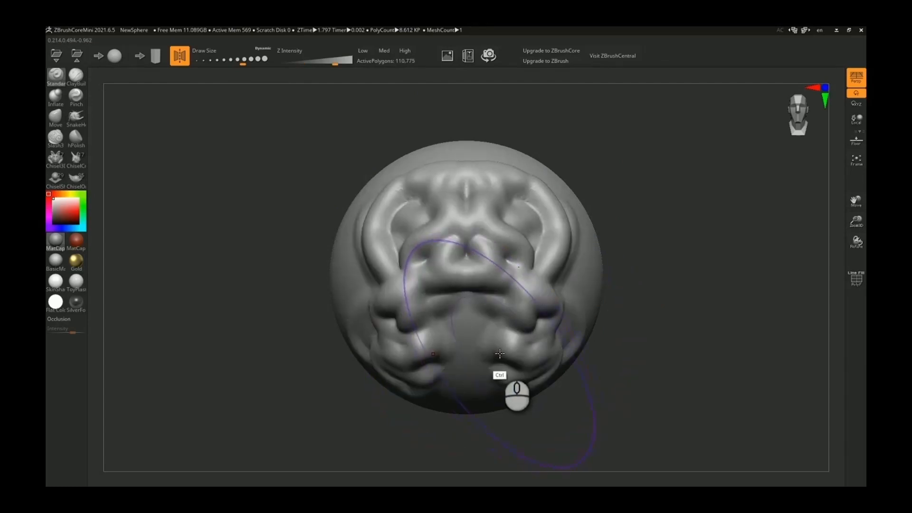
key("ctrl+z")
key("ctrl+z")
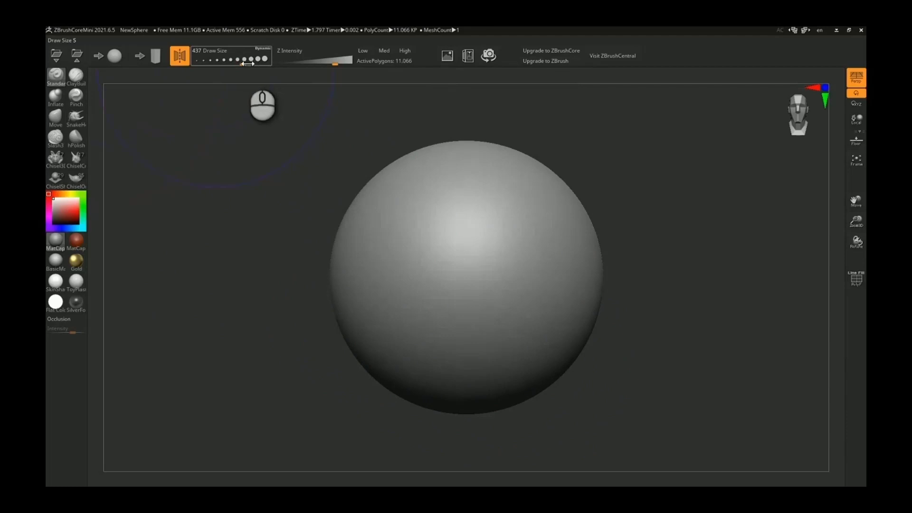
- Reduce the Draw Size to about 56, raise a mirrored ridge on the sphere's front, and carve an inverted mirrored groove below it
left_click_drag(246, 62, 214, 72)
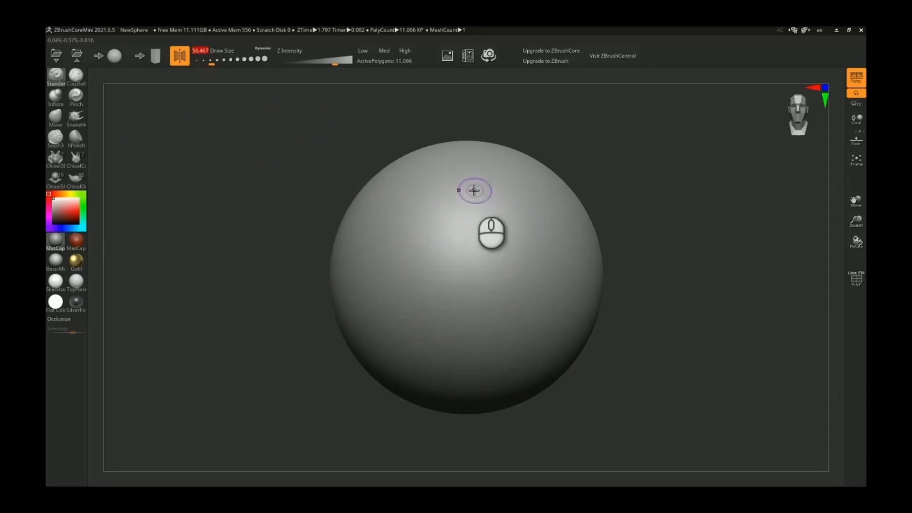
mouse_move(473, 184)
left_mouse_down()
mouse_move(519, 204)
mouse_move(558, 271)
left_mouse_up()
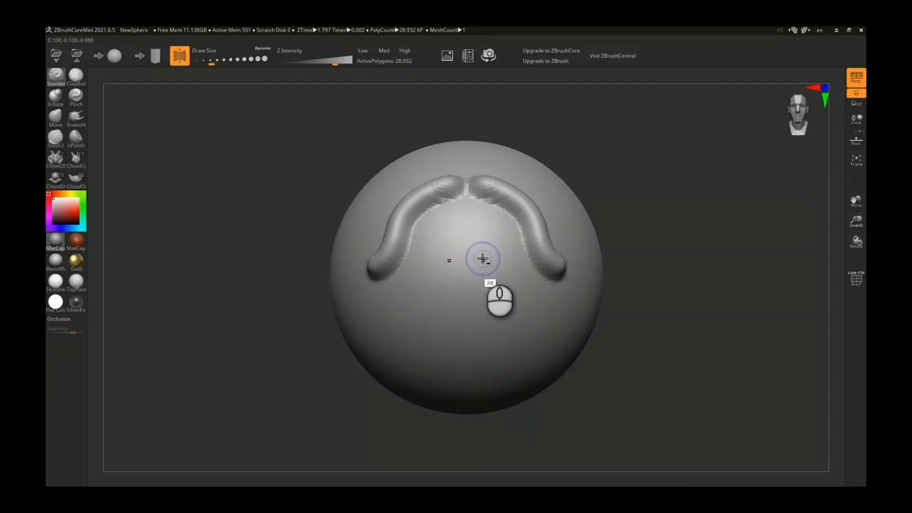
mouse_move(483, 259)
left_mouse_down("alt")
mouse_move(500, 275)
mouse_move(523, 339)
mouse_move(558, 320)
mouse_move(586, 283)
left_mouse_up("alt")
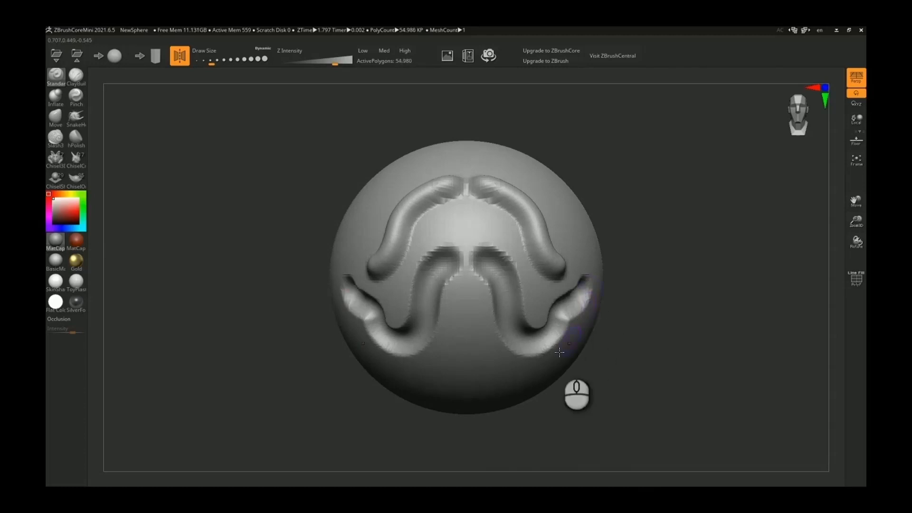
key("ctrl")
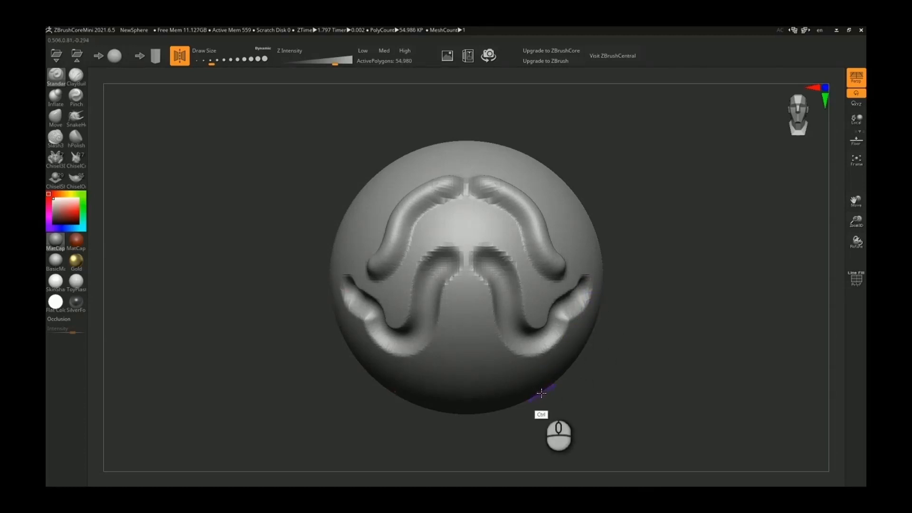
key("ctrl+n")
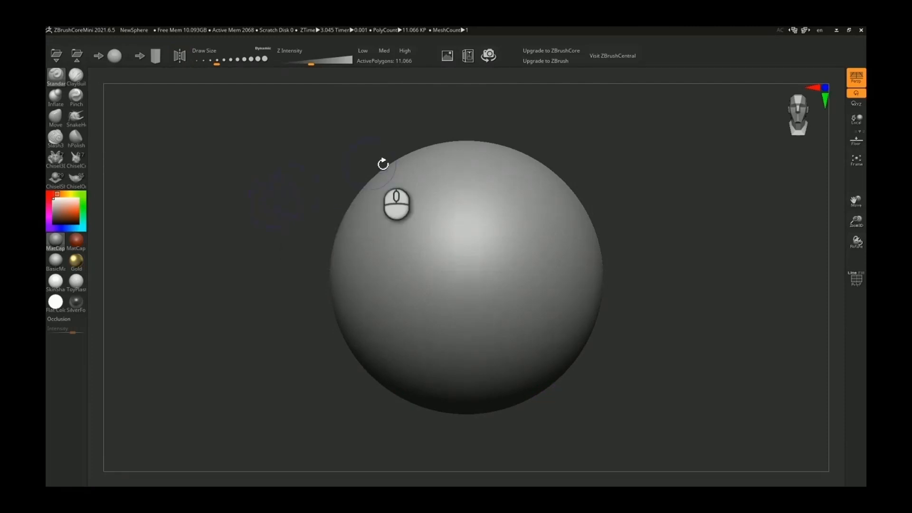
- Examine the file formats offered for saving the project, and cancel without saving
left_click(55, 116)
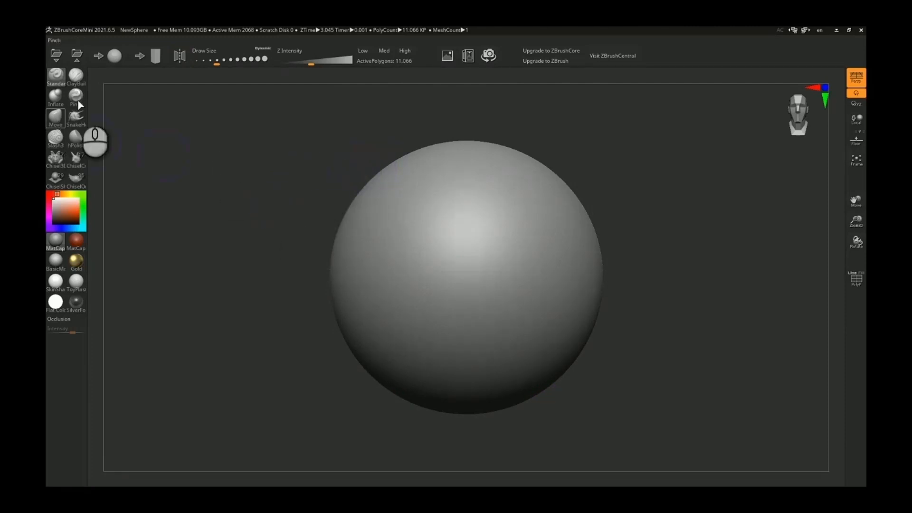
left_click(76, 55)
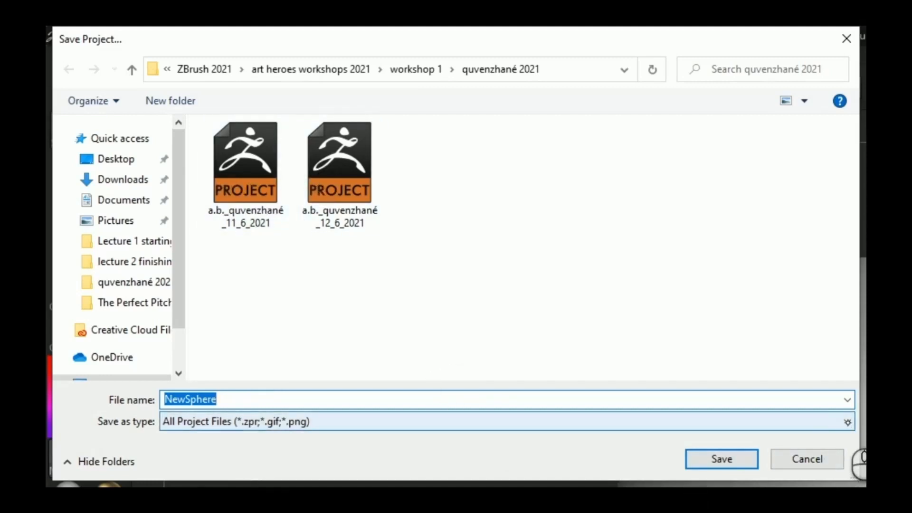
left_click(847, 421)
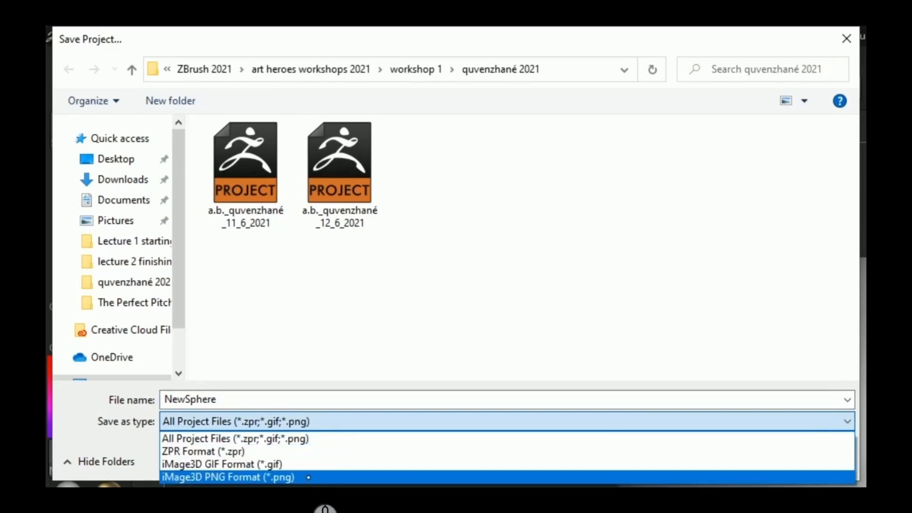
left_click(846, 39)
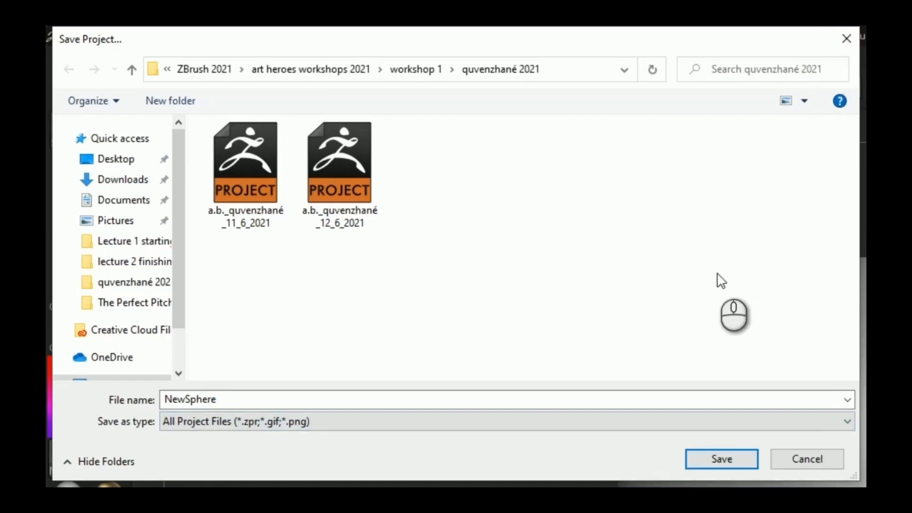
left_click(832, 456)
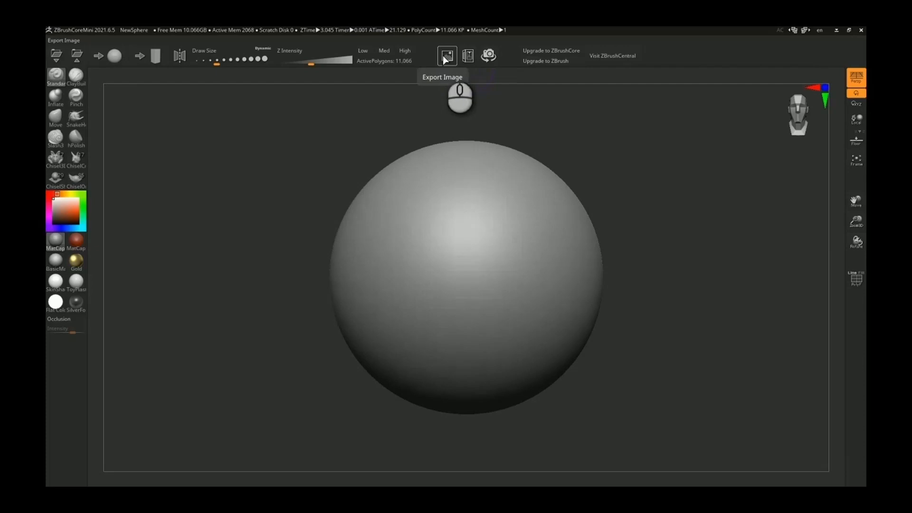
- Turn symmetry on and sculpt soft mirrored bumps over the sphere's front with the Standard brush
key("x")
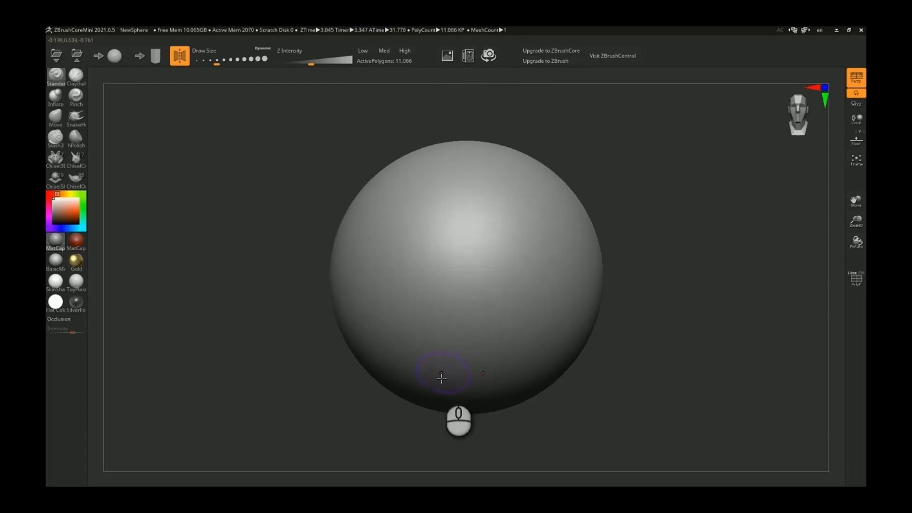
mouse_move(517, 186)
left_mouse_down()
mouse_move(480, 237)
mouse_move(561, 320)
mouse_move(496, 256)
mouse_move(436, 322)
mouse_move(450, 203)
mouse_move(532, 338)
mouse_move(499, 169)
mouse_move(528, 327)
mouse_move(500, 383)
left_mouse_up()
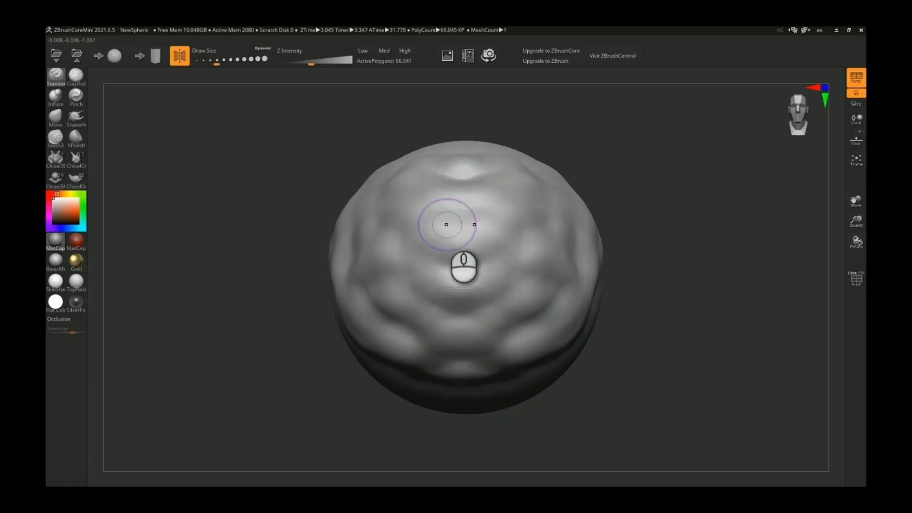
- Generate a turntable movie of the bumpy sphere, check the file type offered for saving it, and cancel the save
left_click(491, 57)
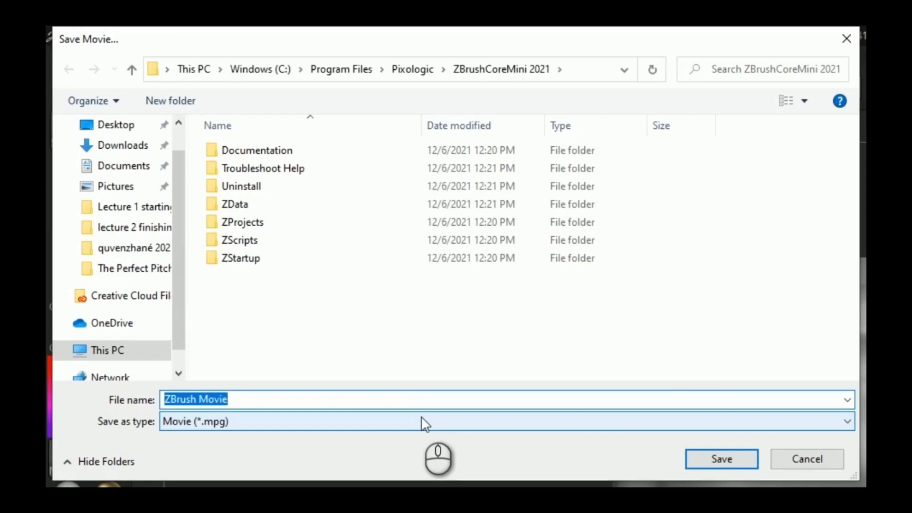
left_click(489, 418)
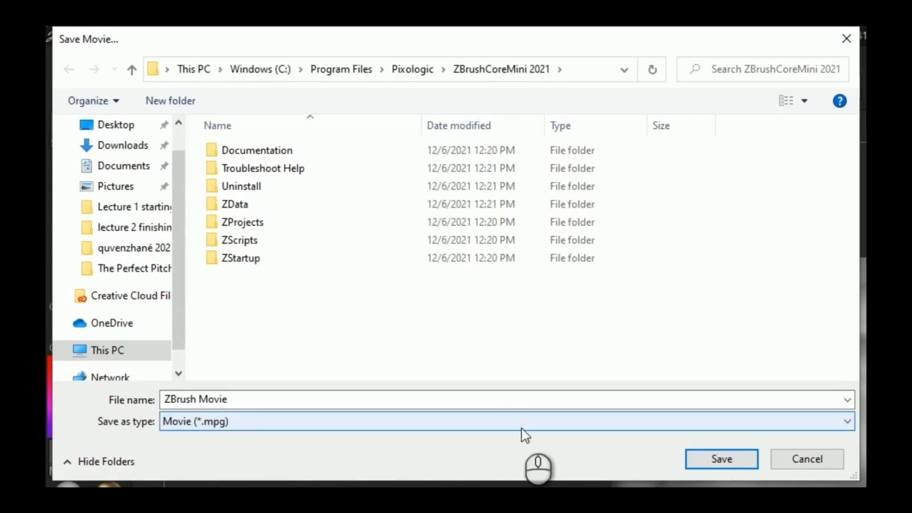
left_click(825, 461)
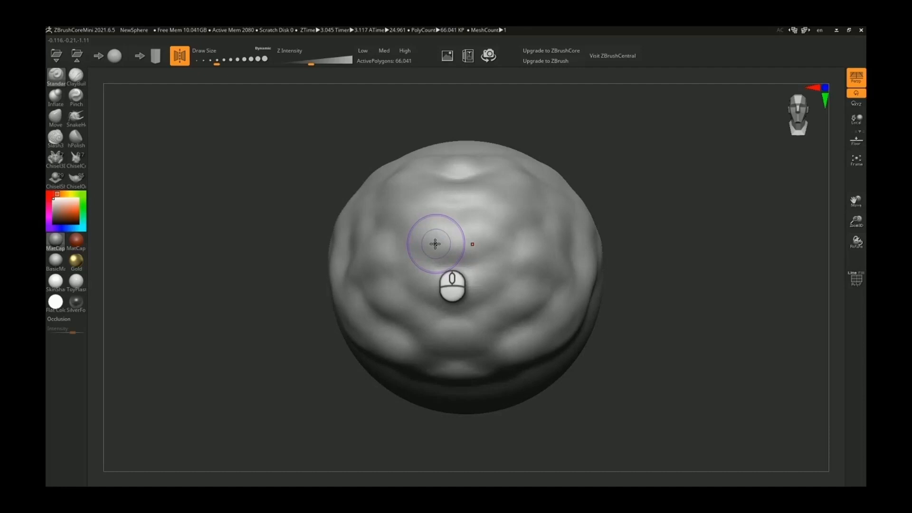
key("ctrl+z")
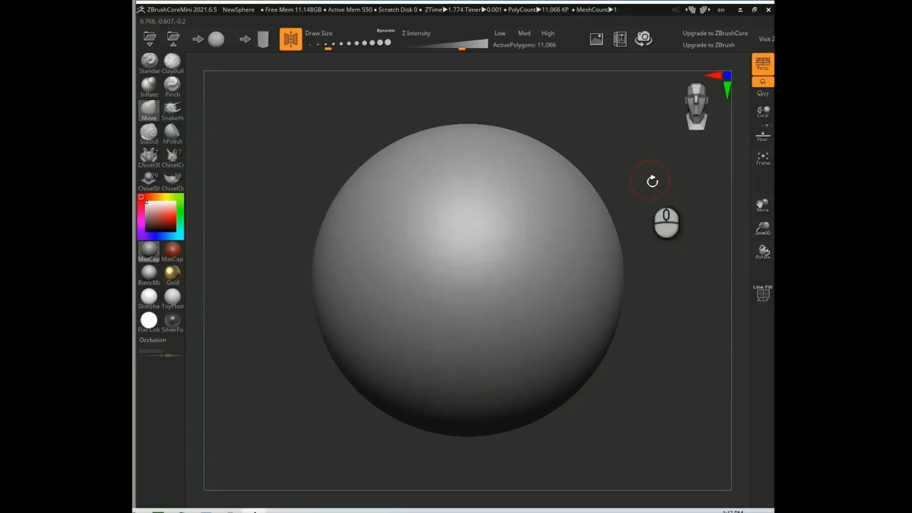
- Shape a sphere into a rough bust with head, neck and shoulders, using the Move and ClayBuildup brushes with symmetry on
mouse_move(651, 179)
left_mouse_down()
mouse_move(363, 305)
mouse_move(350, 320)
mouse_move(546, 230)
left_mouse_up()
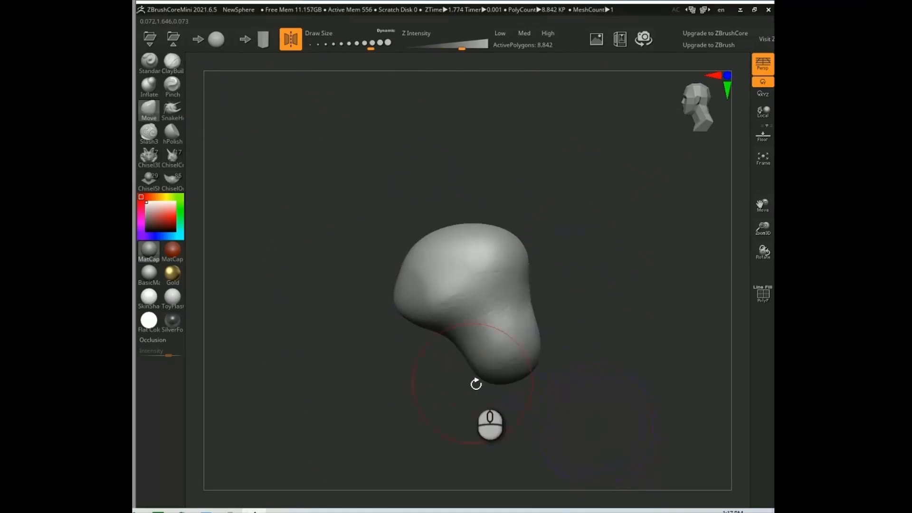
left_click_drag(474, 381, 651, 309)
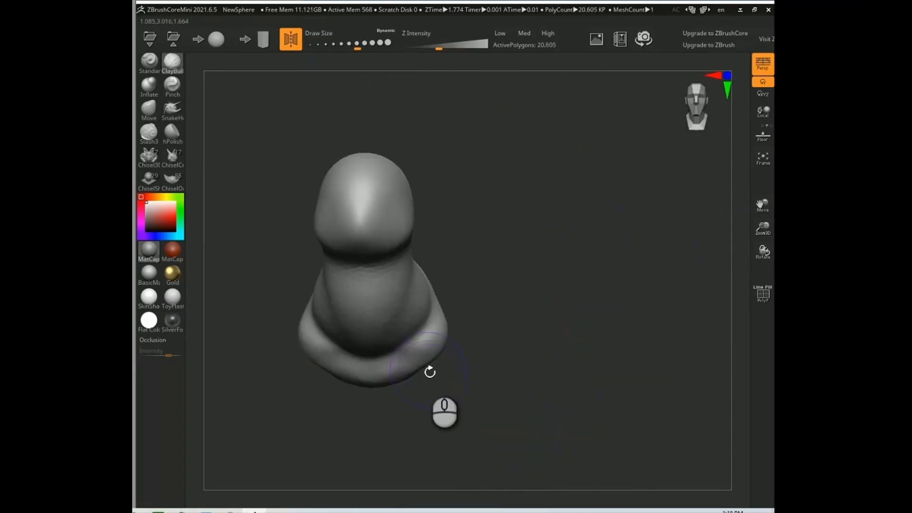